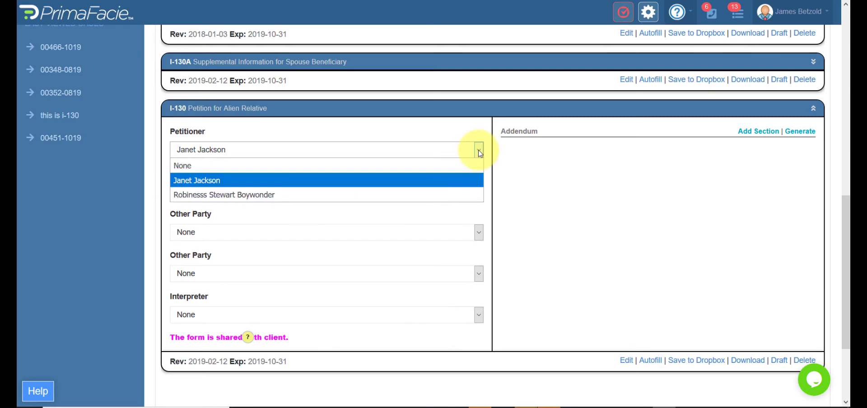
Keep the I-130 form's petitioner as assigned and set its interpreter to BEST INTERPRETER EVER
{"action": "left_click", "coordinate": [479, 152]}
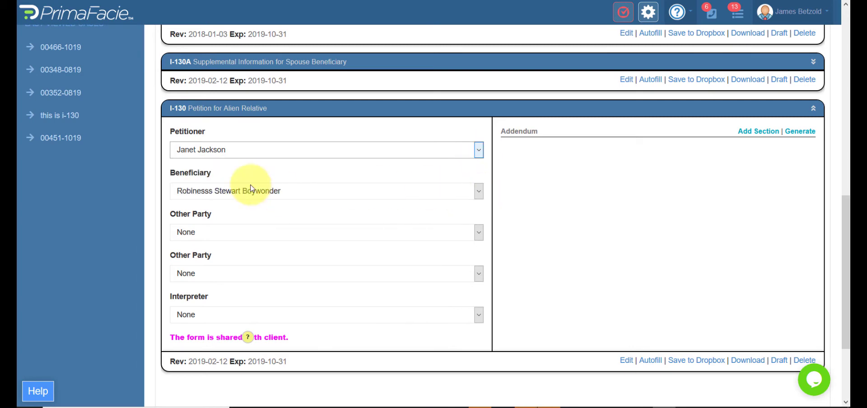
{"action": "left_click", "coordinate": [480, 315]}
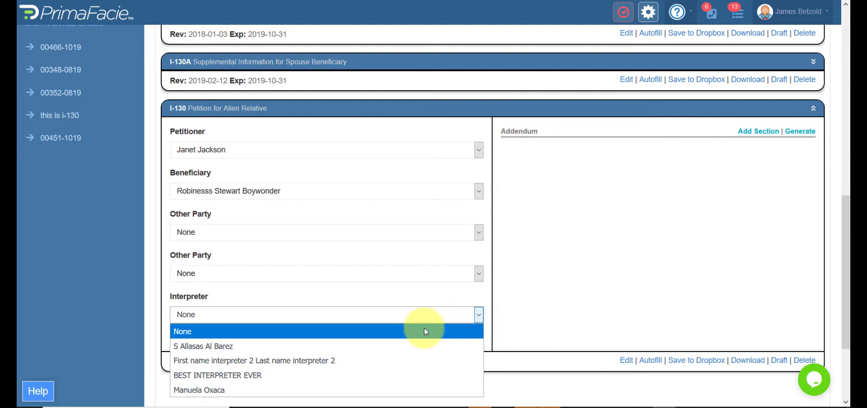
{"action": "left_click", "coordinate": [381, 375]}
{"action": "left_click", "coordinate": [394, 244]}
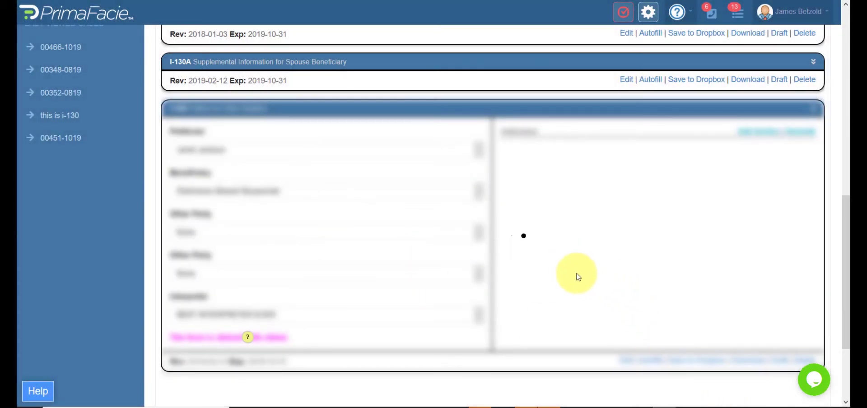
Open the I-130 Petition for Alien Relative for editing and turn off Reverse autofill
{"action": "left_click", "coordinate": [626, 361]}
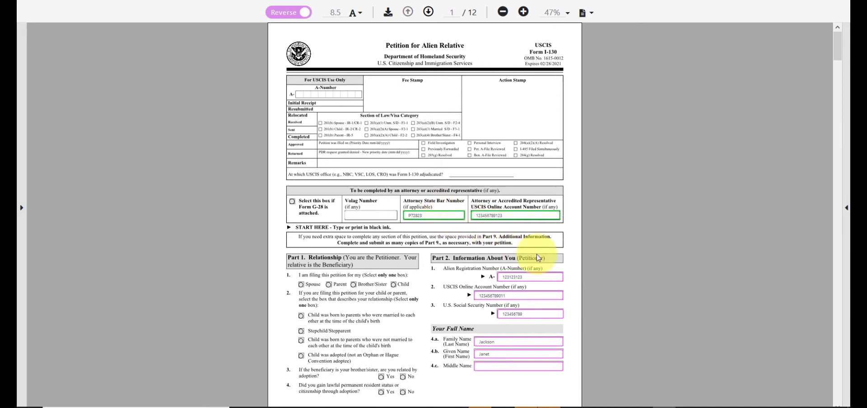
{"action": "scroll", "coordinate": [537, 254], "scroll_direction": "down", "scroll_amount": 1}
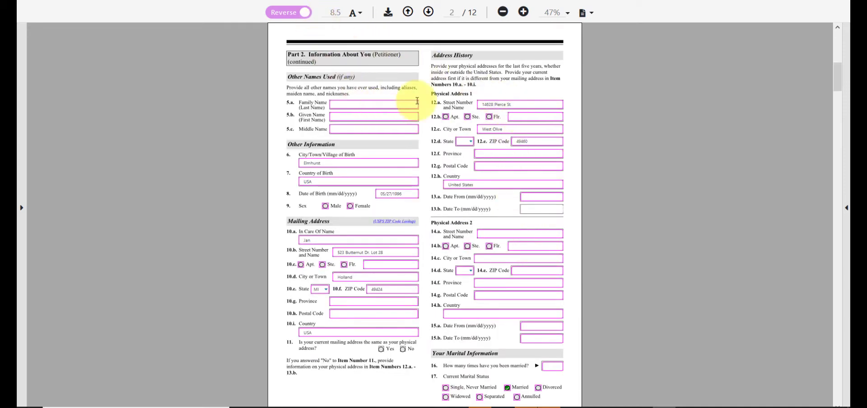
{"action": "scroll", "coordinate": [536, 152], "scroll_direction": "up", "scroll_amount": 1}
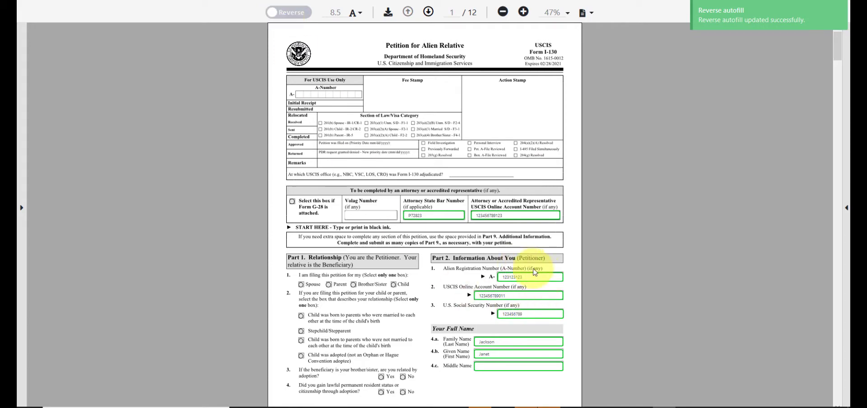
Look through the I-130 pages and change the petitioner's Alien Registration Number in Part 2 with Reverse autofill off
{"action": "scroll", "coordinate": [540, 275], "scroll_direction": "down", "scroll_amount": 2}
{"action": "scroll", "coordinate": [540, 275], "scroll_direction": "down", "scroll_amount": 8}
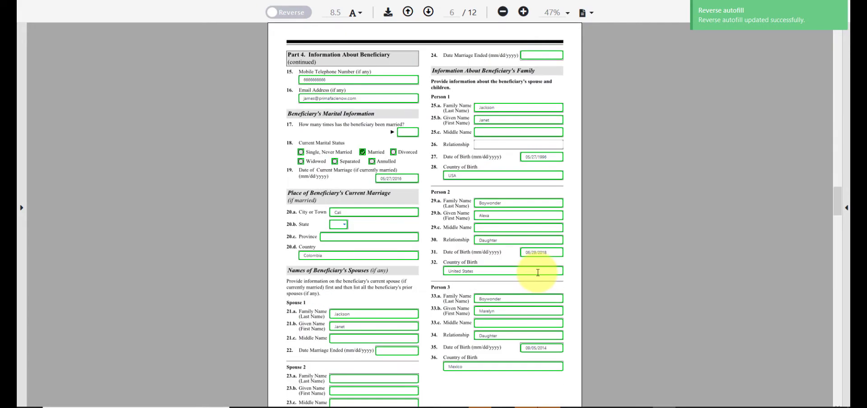
{"action": "scroll", "coordinate": [532, 271], "scroll_direction": "up", "scroll_amount": 10}
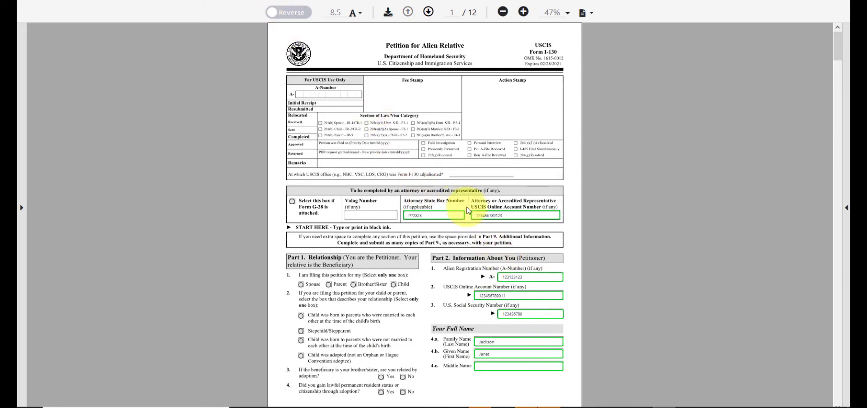
{"action": "left_click_drag", "start_coordinate": [838, 48], "coordinate": [837, 56]}
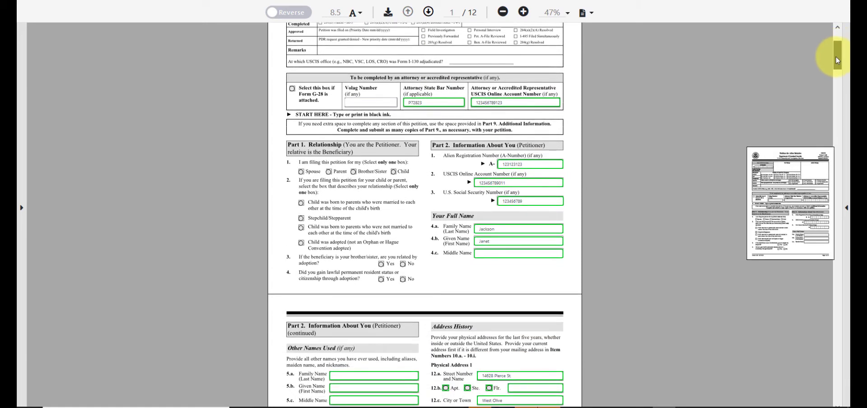
{"action": "left_click", "coordinate": [534, 164]}
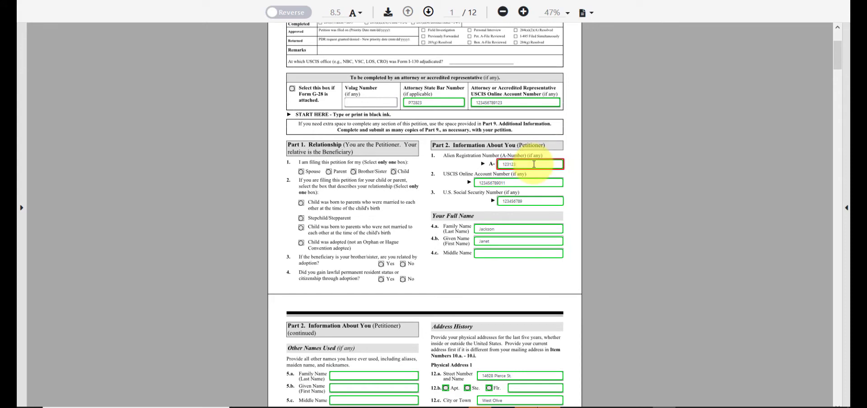
{"action": "left_click", "coordinate": [574, 170]}
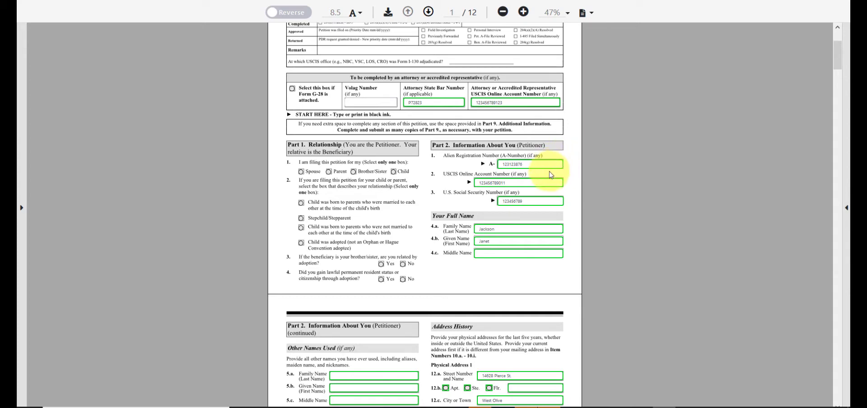
Turn on Reverse autofill and replace the petitioner's Alien Registration Number in Part 2, item 1
{"action": "left_click", "coordinate": [285, 14]}
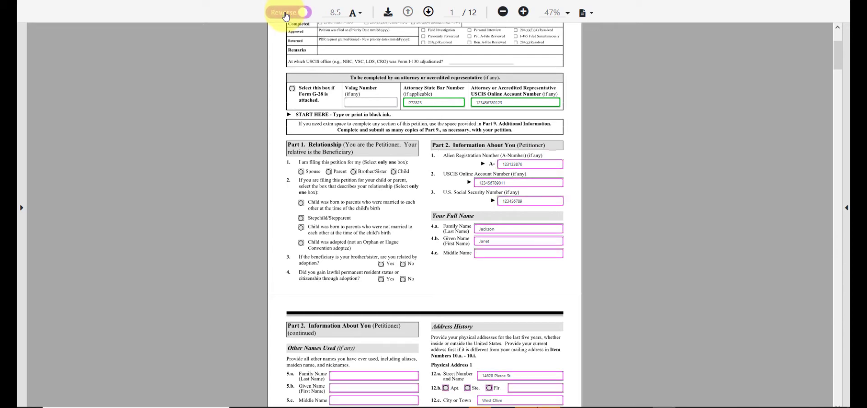
{"action": "double_click", "coordinate": [536, 164]}
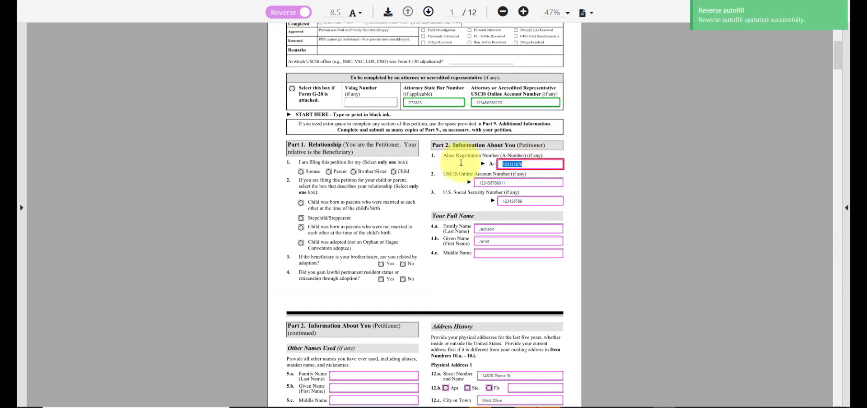
{"action": "type", "text": "999999999"}
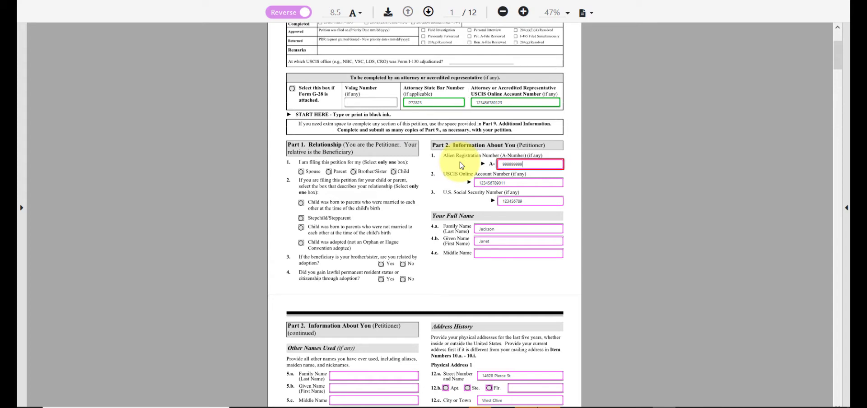
{"action": "key", "text": "Tab"}
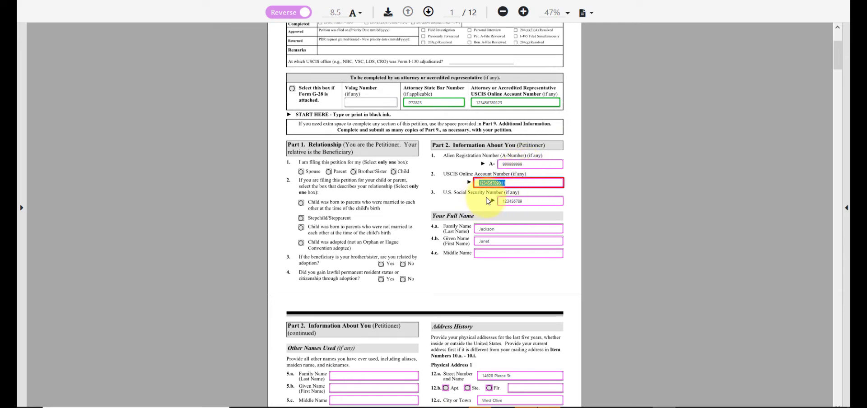
Enter the petitioner's middle name in Part 2, item 4.c of the I-130 form
{"action": "scroll", "coordinate": [486, 196], "scroll_direction": "down", "scroll_amount": 5}
{"action": "scroll", "coordinate": [484, 181], "scroll_direction": "up", "scroll_amount": 7}
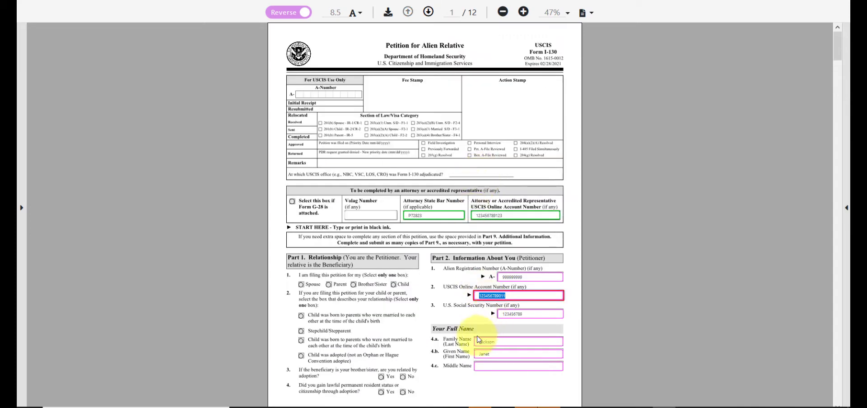
{"action": "left_click", "coordinate": [494, 365]}
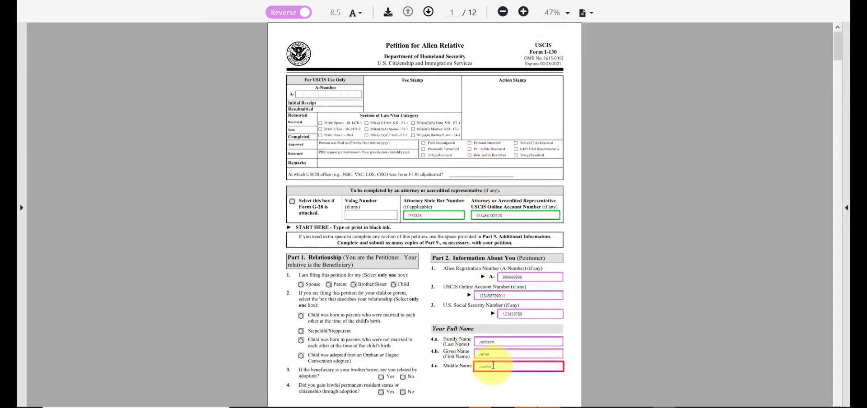
{"action": "scroll", "coordinate": [494, 364], "scroll_direction": "down", "scroll_amount": 5}
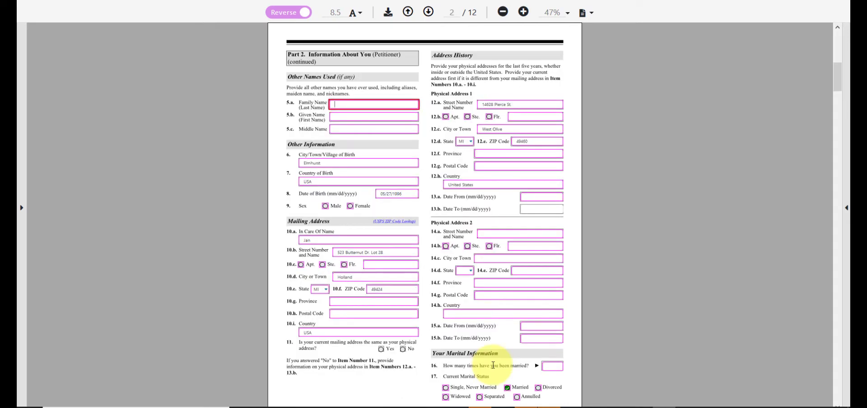
{"action": "scroll", "coordinate": [493, 281], "scroll_direction": "up", "scroll_amount": 5}
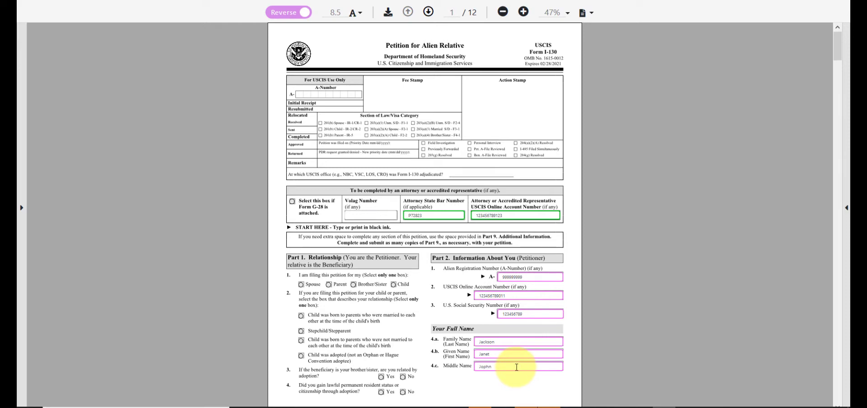
Return to the case page and open the petitioner's contact record from the beneficiary's related contacts
{"action": "left_click", "coordinate": [113, 1]}
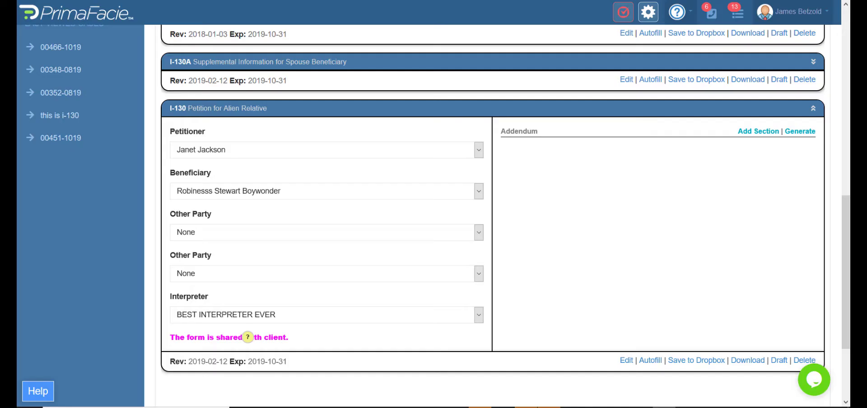
{"action": "scroll", "coordinate": [135, 106], "scroll_direction": "up", "scroll_amount": 10}
{"action": "scroll", "coordinate": [227, 156], "scroll_direction": "down", "scroll_amount": 10}
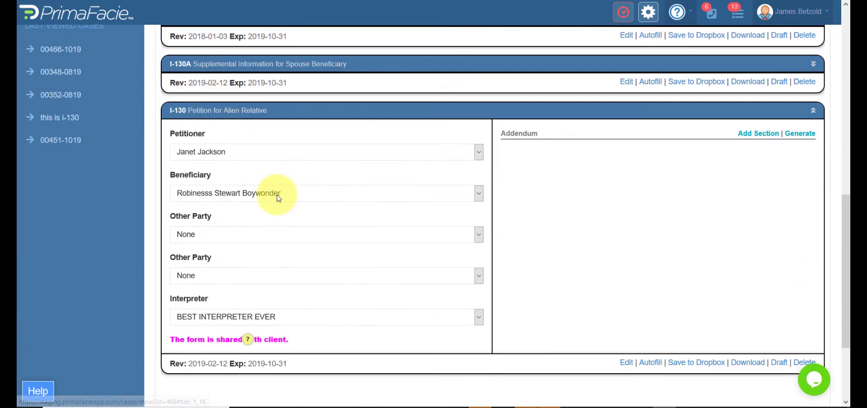
{"action": "scroll", "coordinate": [243, 164], "scroll_direction": "up", "scroll_amount": 5}
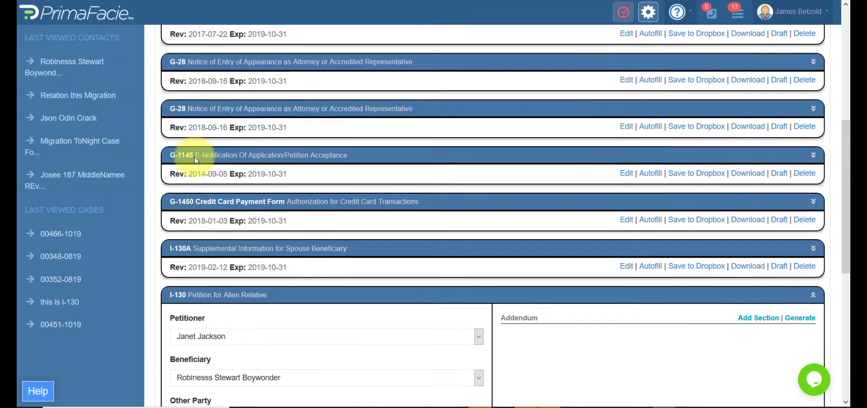
{"action": "scroll", "coordinate": [122, 171], "scroll_direction": "up", "scroll_amount": 5}
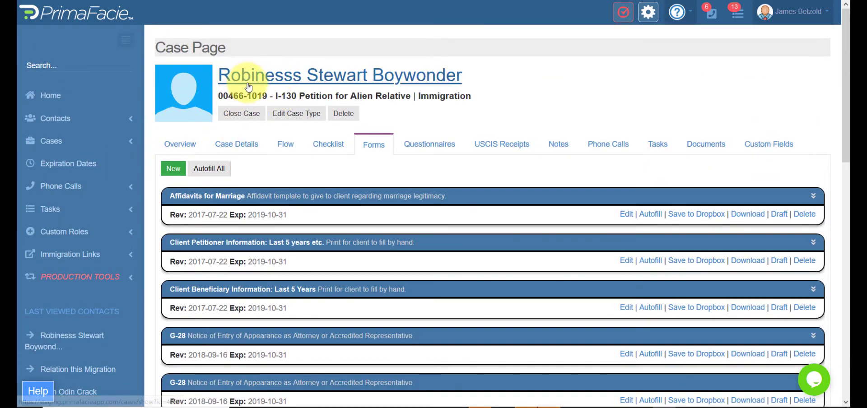
{"action": "left_click", "coordinate": [235, 74]}
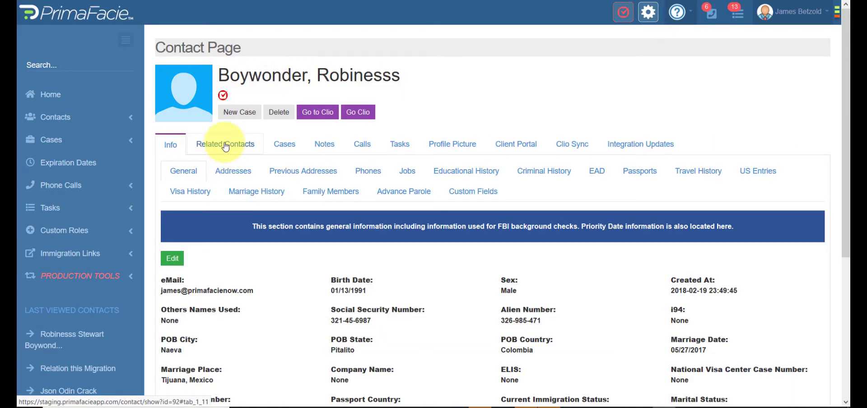
{"action": "left_click", "coordinate": [225, 144]}
{"action": "left_click", "coordinate": [191, 240]}
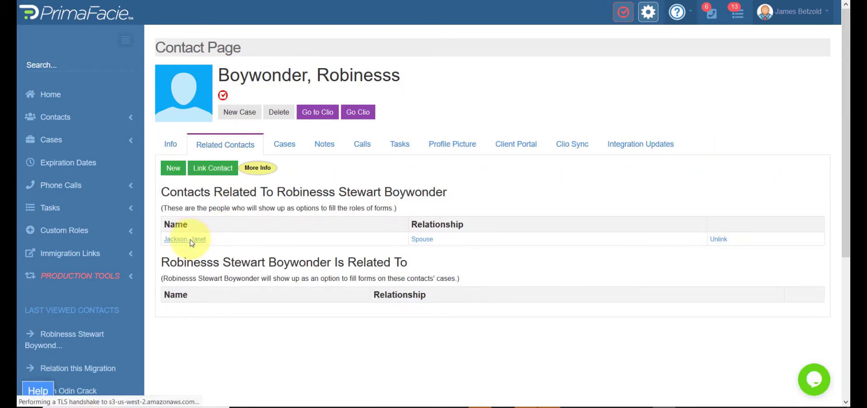
Open the petitioner's general information for editing, check the alien number and middle name, and close it without changes
{"action": "left_click", "coordinate": [172, 257]}
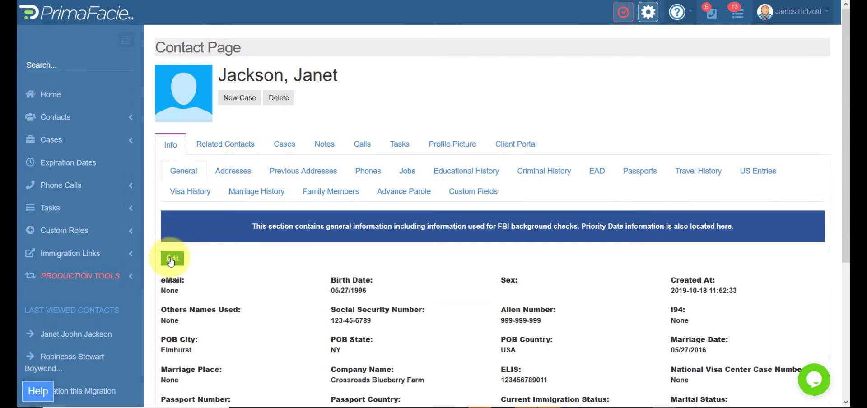
{"action": "scroll", "coordinate": [277, 248], "scroll_direction": "down", "scroll_amount": 5}
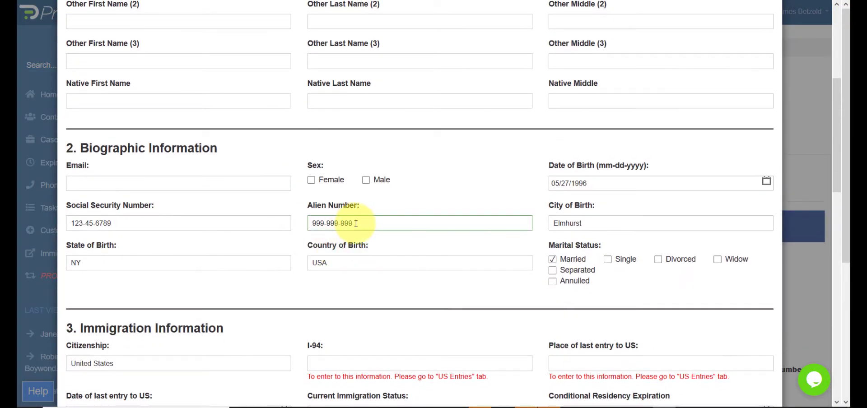
{"action": "scroll", "coordinate": [356, 225], "scroll_direction": "up", "scroll_amount": 5}
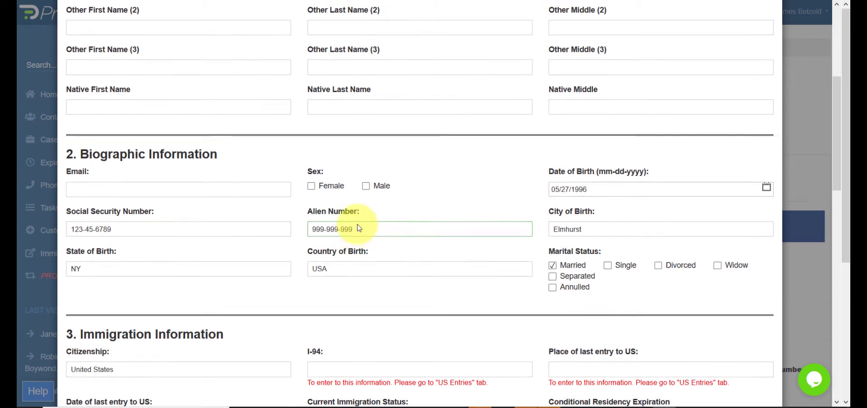
{"action": "left_click", "coordinate": [335, 176]}
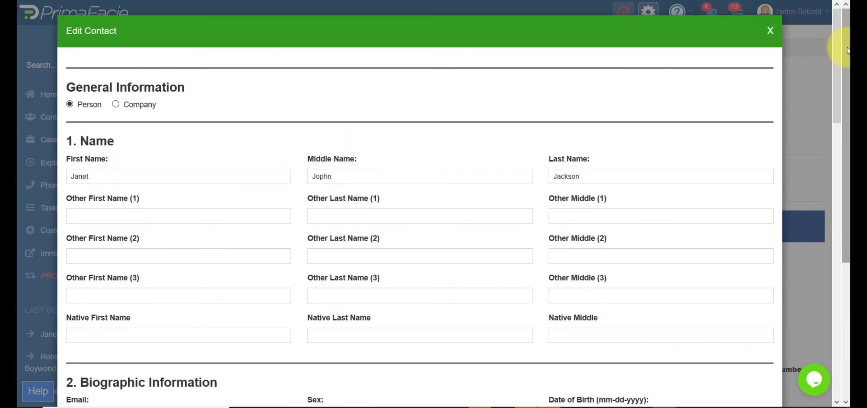
{"action": "left_click", "coordinate": [771, 31]}
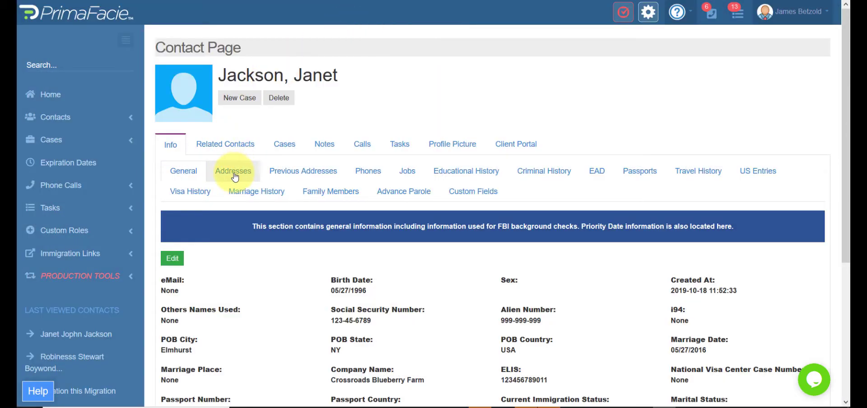
Examine the petitioner's current addresses and their Address and Mailing designations
{"action": "left_click", "coordinate": [232, 171]}
{"action": "scroll", "coordinate": [262, 316], "scroll_direction": "down", "scroll_amount": 1}
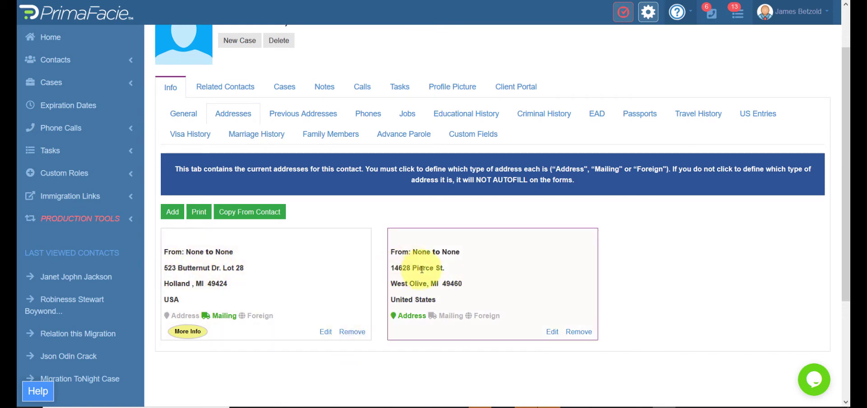
{"action": "scroll", "coordinate": [238, 144], "scroll_direction": "up", "scroll_amount": 1}
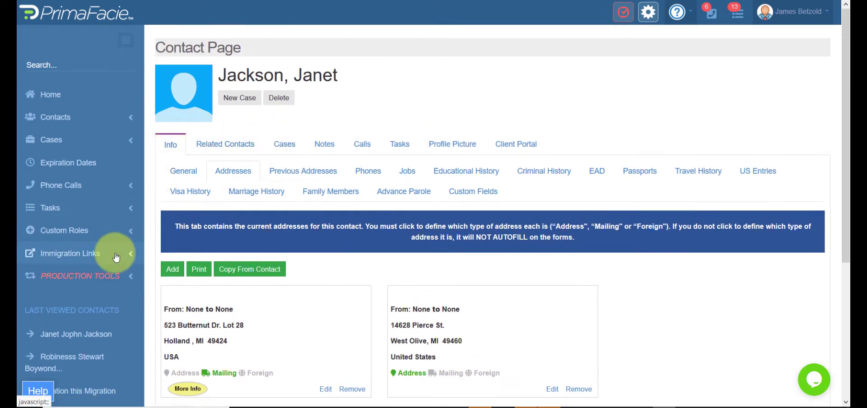
Reopen the I-130 Petition for Alien Relative case from the last viewed cases and show its forms
{"action": "scroll", "coordinate": [89, 346], "scroll_direction": "down", "scroll_amount": 3}
{"action": "scroll", "coordinate": [89, 346], "scroll_direction": "down", "scroll_amount": 2}
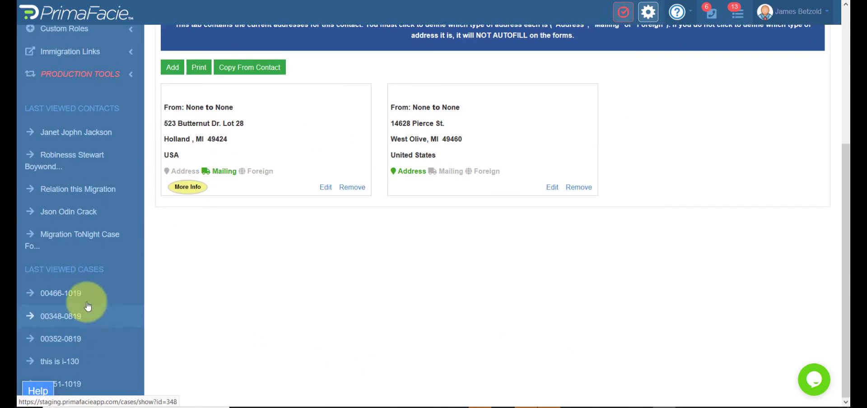
{"action": "left_click", "coordinate": [67, 298]}
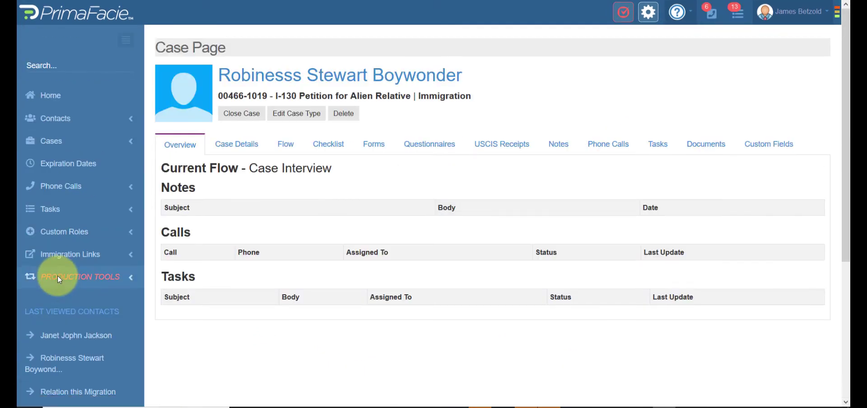
{"action": "left_click", "coordinate": [388, 153]}
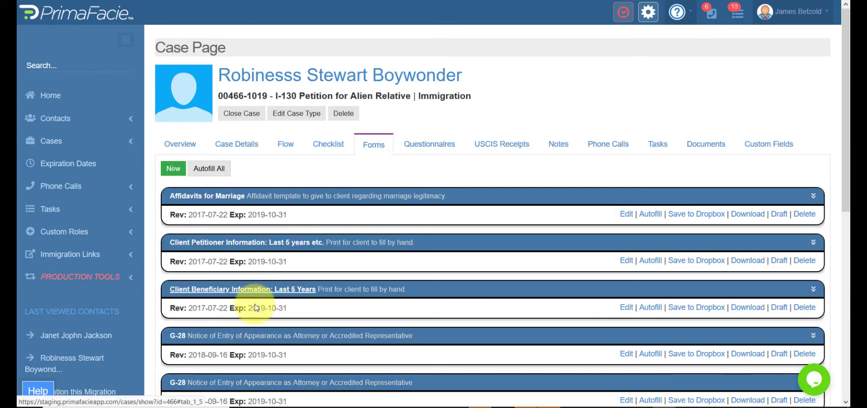
Expand the I-130 Petition for Alien Relative entry in the case's forms and open the form for editing
{"action": "scroll", "coordinate": [252, 310], "scroll_direction": "down", "scroll_amount": 7}
{"action": "left_click", "coordinate": [210, 223]}
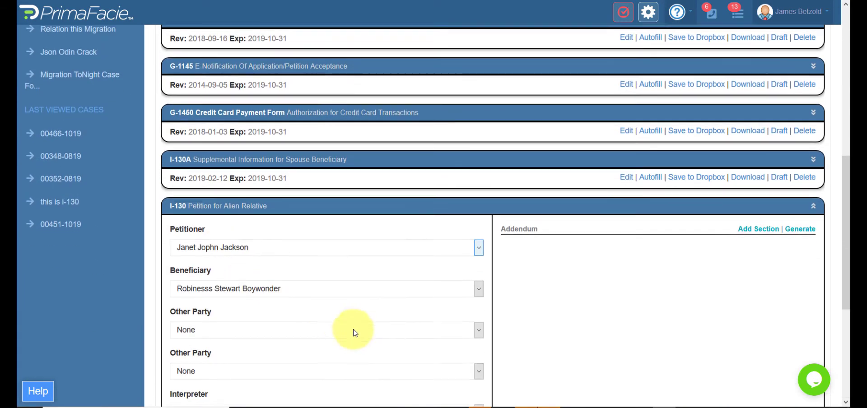
{"action": "scroll", "coordinate": [354, 332], "scroll_direction": "down", "scroll_amount": 5}
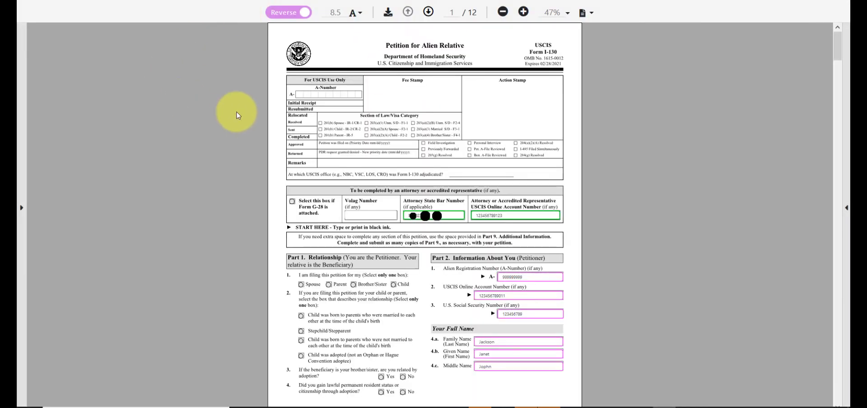
Change the lot number in the street line of the petitioner's mailing address in Part 2, item 10.b
{"action": "scroll", "coordinate": [428, 254], "scroll_direction": "down", "scroll_amount": 10}
{"action": "scroll", "coordinate": [429, 255], "scroll_direction": "down", "scroll_amount": 10}
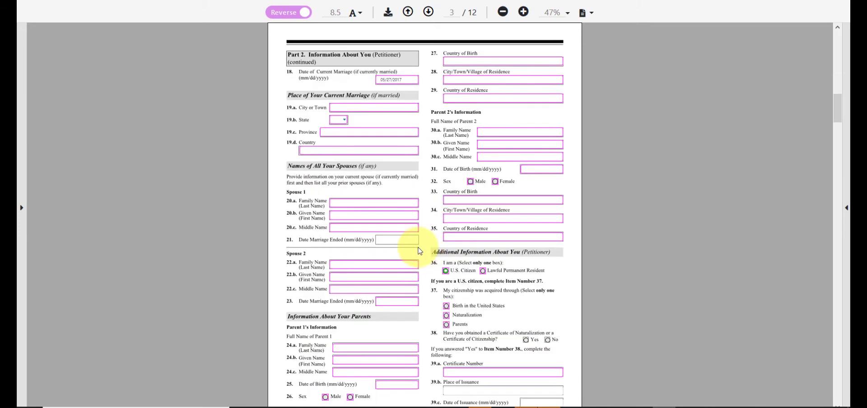
{"action": "scroll", "coordinate": [413, 247], "scroll_direction": "up", "scroll_amount": 10}
{"action": "scroll", "coordinate": [418, 250], "scroll_direction": "up", "scroll_amount": 1}
{"action": "scroll", "coordinate": [420, 252], "scroll_direction": "down", "scroll_amount": 1}
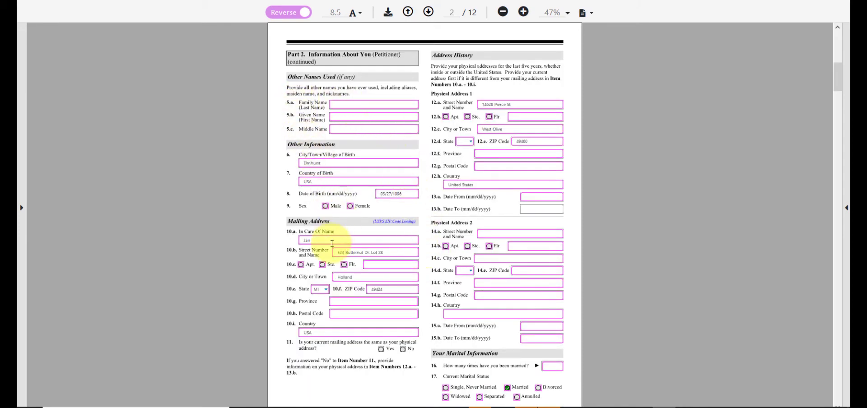
{"action": "left_click", "coordinate": [388, 253]}
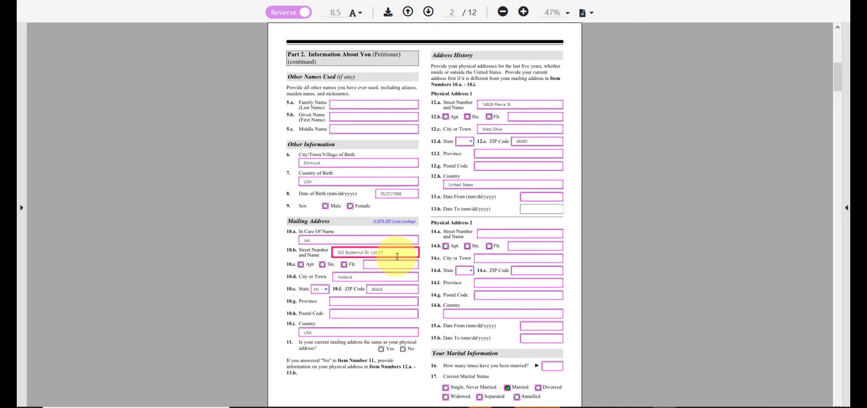
{"action": "key", "text": "Tab"}
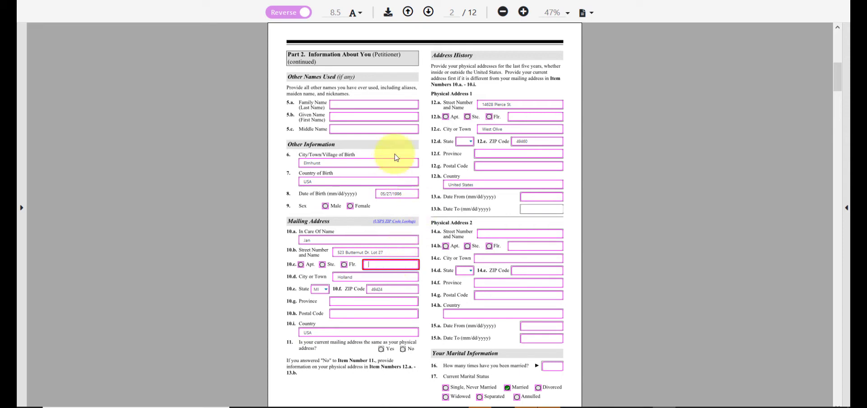
Fill in the petitioner's Physical Address 2 with a street, city, state and ZIP code
{"action": "left_click", "coordinate": [487, 234]}
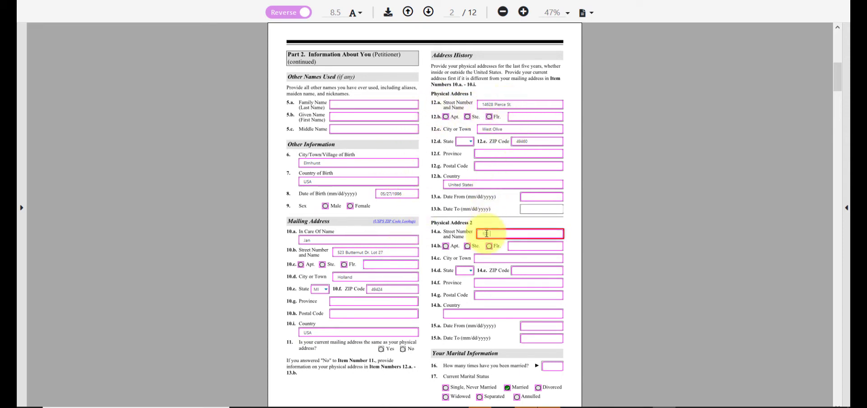
{"action": "type", "text": "123 Appleton St"}
{"action": "key", "text": "Tab"}
{"action": "key", "text": "Tab"}
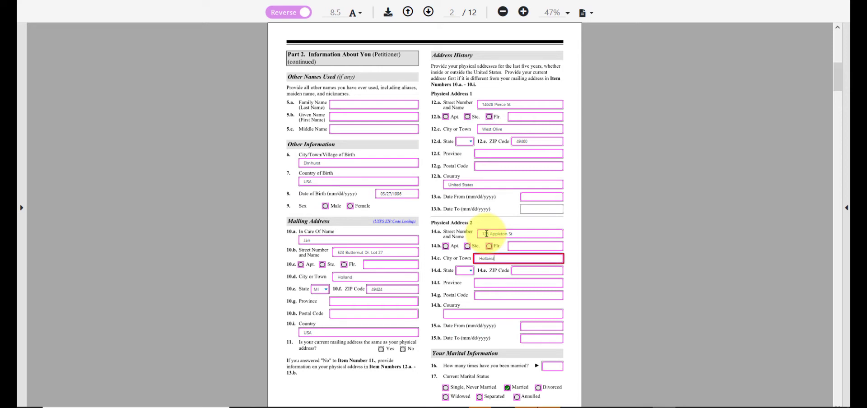
{"action": "key", "text": "Tab"}
{"action": "key", "text": "m"}
{"action": "key", "text": "Tab"}
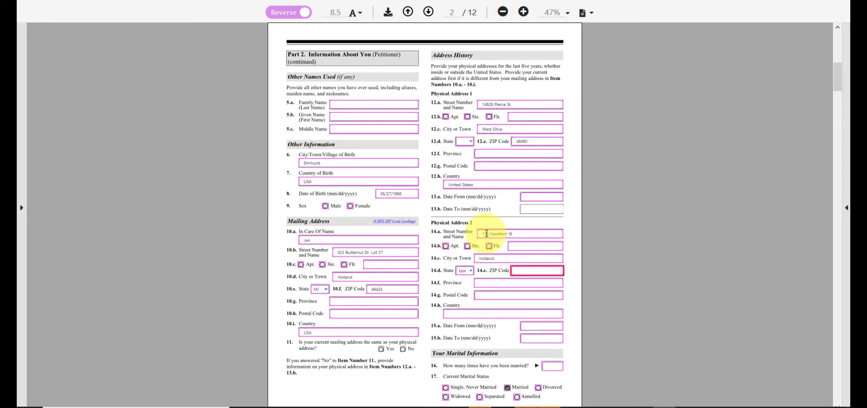
{"action": "left_click", "coordinate": [600, 257]}
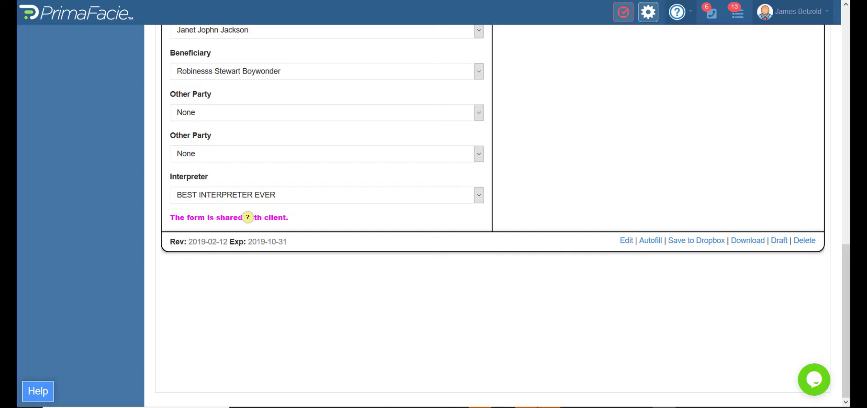
Return to the case page and open the petitioner's contact record through the beneficiary's related contacts
{"action": "scroll", "coordinate": [316, 268], "scroll_direction": "up", "scroll_amount": 8}
{"action": "scroll", "coordinate": [353, 268], "scroll_direction": "up", "scroll_amount": 5}
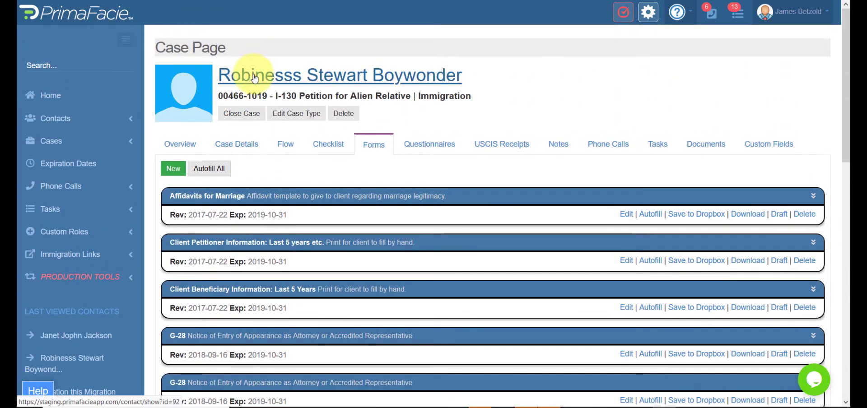
{"action": "left_click", "coordinate": [255, 79]}
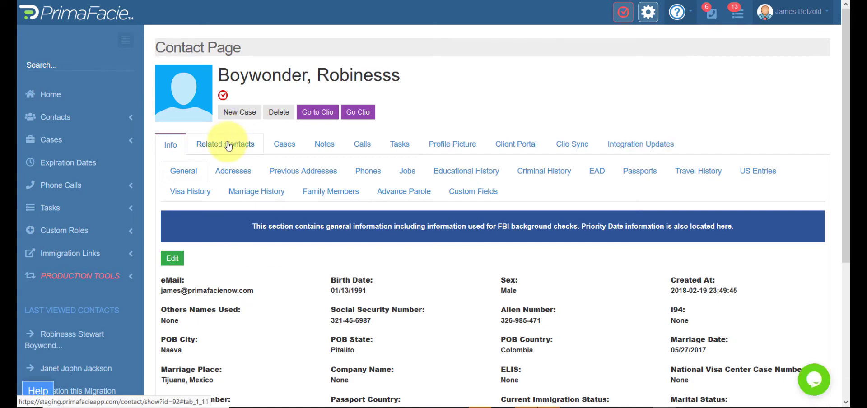
{"action": "left_click", "coordinate": [229, 145]}
{"action": "left_click", "coordinate": [193, 237]}
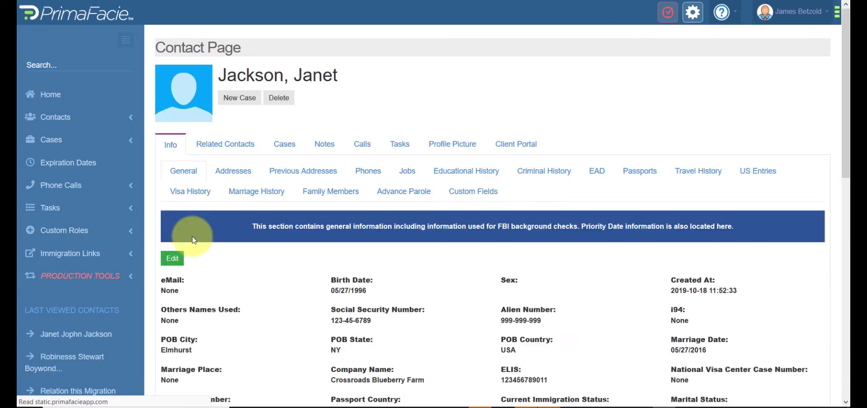
Check the petitioner's current addresses and previous addresses for the edits made in the form
{"action": "left_click", "coordinate": [231, 172]}
{"action": "scroll", "coordinate": [325, 232], "scroll_direction": "down", "scroll_amount": 2}
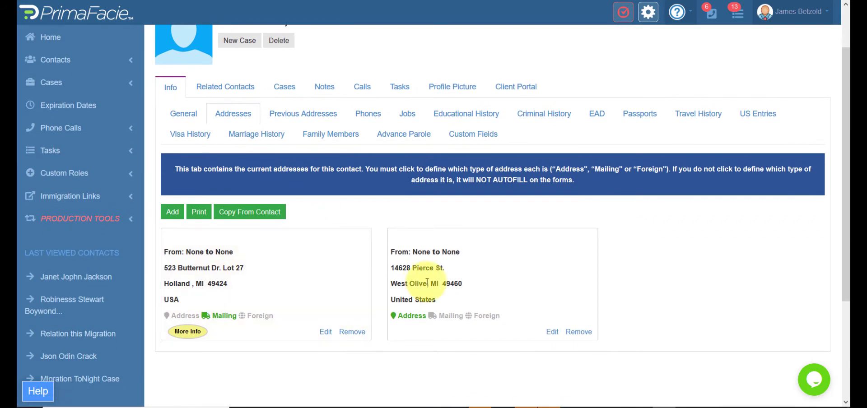
{"action": "left_click", "coordinate": [286, 117]}
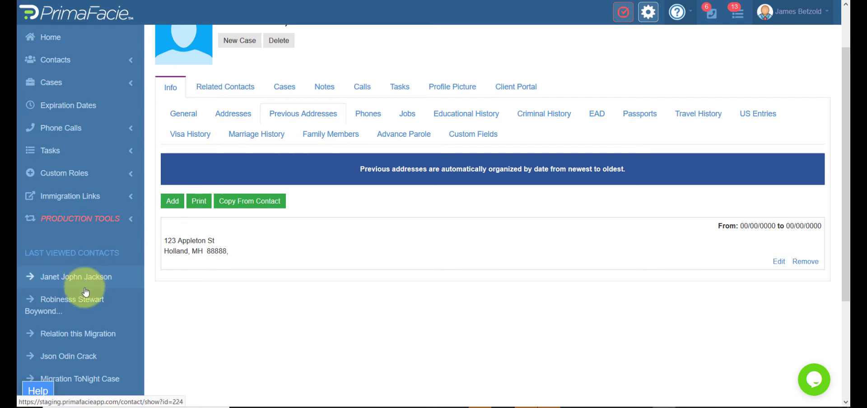
Reopen the I-130 case from the last viewed cases and expand the Petition for Alien Relative entry in its forms
{"action": "scroll", "coordinate": [86, 293], "scroll_direction": "down", "scroll_amount": 3}
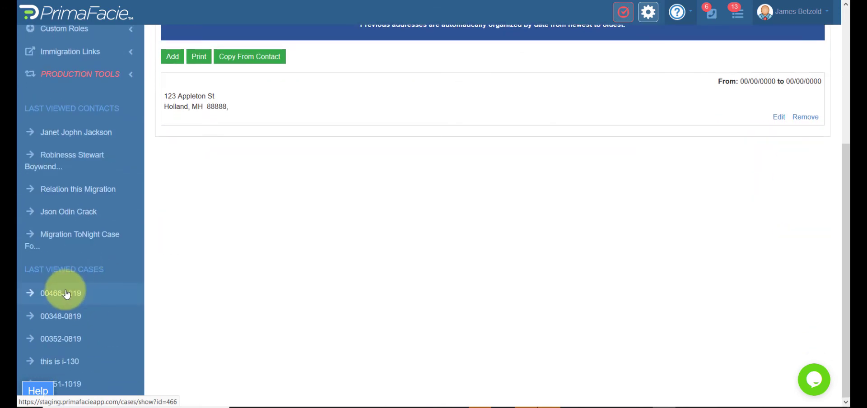
{"action": "left_click", "coordinate": [67, 294]}
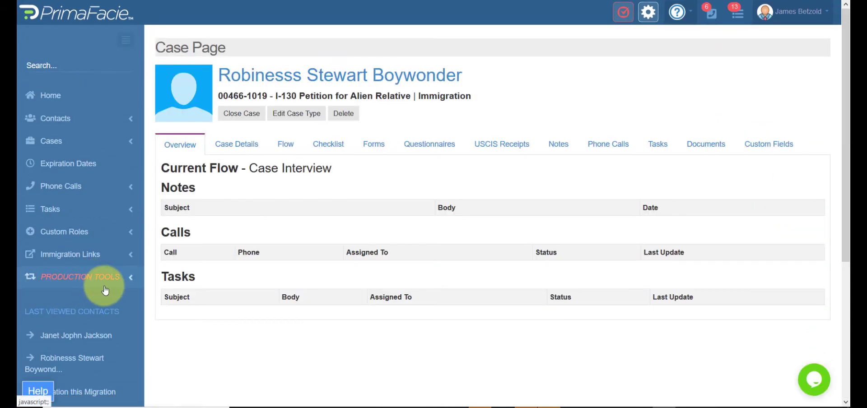
{"action": "left_click", "coordinate": [369, 145]}
{"action": "scroll", "coordinate": [222, 229], "scroll_direction": "down", "scroll_amount": 8}
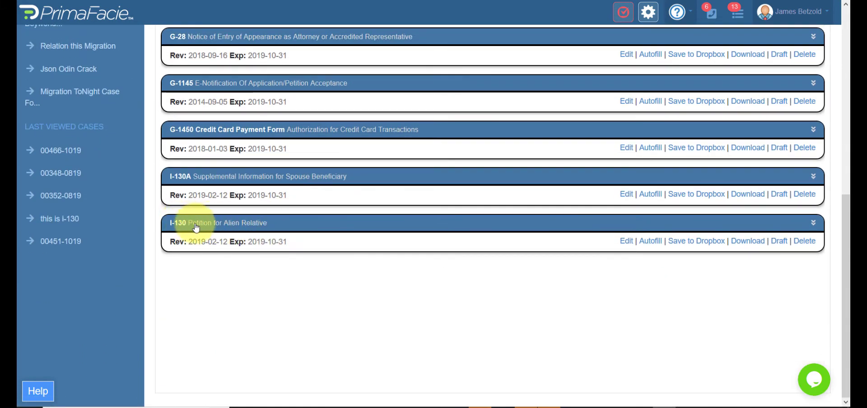
{"action": "left_click", "coordinate": [199, 226]}
{"action": "scroll", "coordinate": [331, 305], "scroll_direction": "down", "scroll_amount": 4}
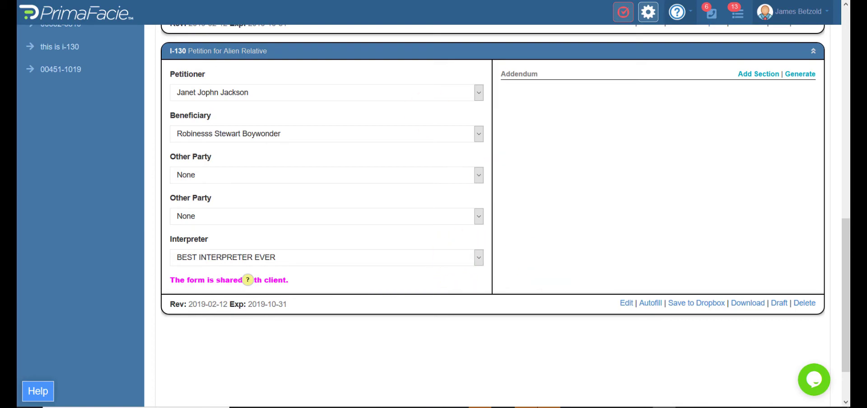
Go back to the I-130 form and step through the petitioner's fields from the alien registration number to the date of current marriage
{"action": "left_click", "coordinate": [318, 0]}
{"action": "scroll", "coordinate": [488, 108], "scroll_direction": "down", "scroll_amount": 10}
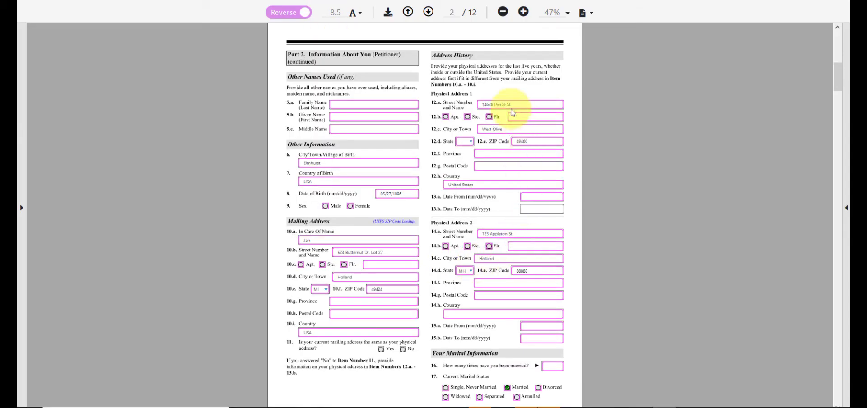
{"action": "scroll", "coordinate": [468, 112], "scroll_direction": "up", "scroll_amount": 10}
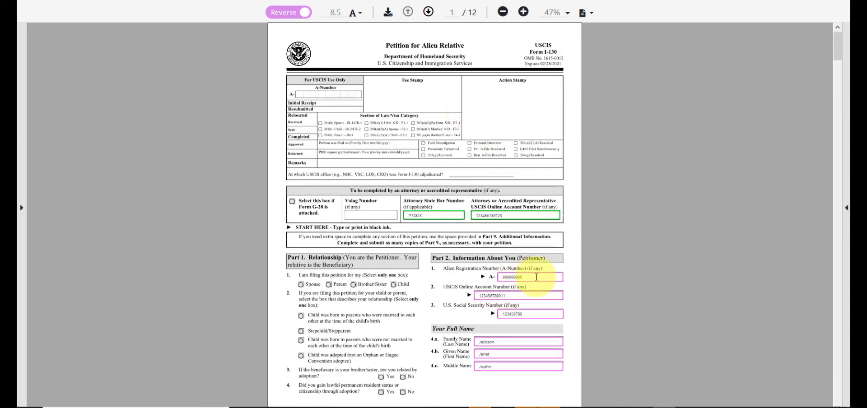
{"action": "left_click", "coordinate": [538, 277]}
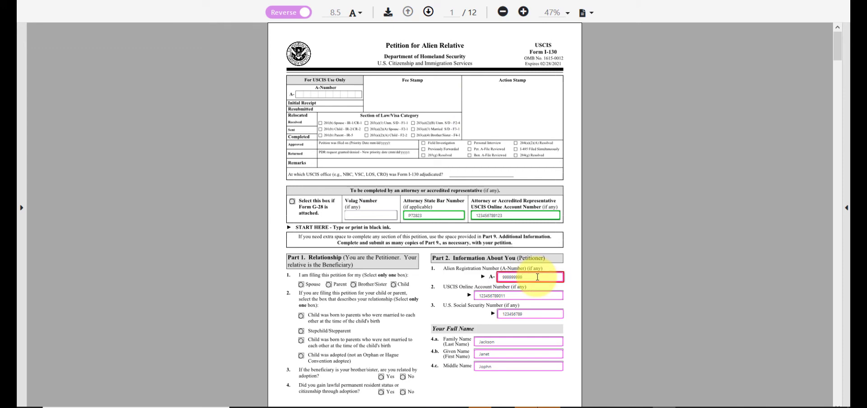
{"action": "key", "text": "Tab"}
{"action": "key", "text": "Tab"}
{"action": "key", "text": "Tab"}
{"action": "key", "text": "Tab"}
{"action": "key", "text": "Tab"}
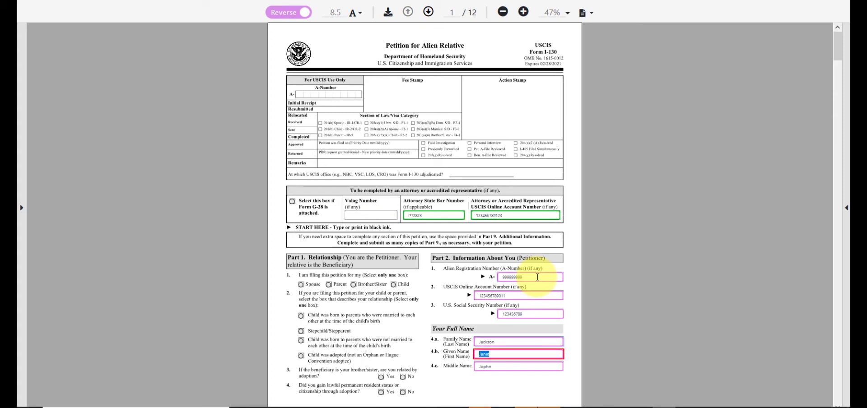
{"action": "key", "text": "Tab"}
{"action": "key", "text": "Tab"}
{"action": "key", "text": "Tab"}
{"action": "key", "text": "Tab"}
{"action": "key", "text": "Tab"}
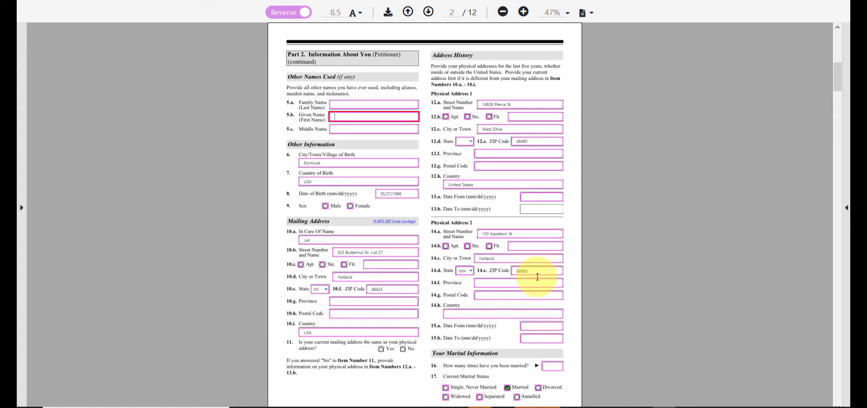
{"action": "key", "text": "Tab"}
{"action": "key", "text": "Tab"}
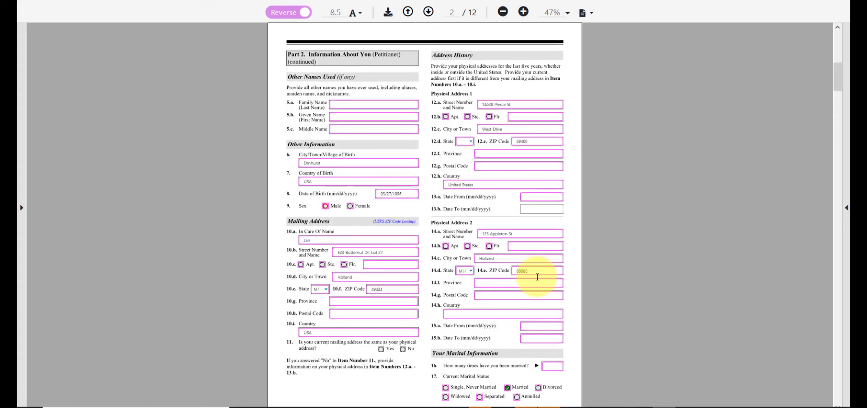
{"action": "key", "text": "Tab"}
{"action": "key", "text": "Tab"}
{"action": "key", "text": "Tab"}
{"action": "key", "text": "Tab"}
{"action": "key", "text": "Tab"}
{"action": "key", "text": "Tab"}
{"action": "key", "text": "Tab"}
{"action": "key", "text": "Tab"}
{"action": "key", "text": "Tab"}
{"action": "key", "text": "Tab"}
{"action": "key", "text": "Tab"}
{"action": "key", "text": "Tab"}
{"action": "key", "text": "Tab"}
{"action": "key", "text": "Tab"}
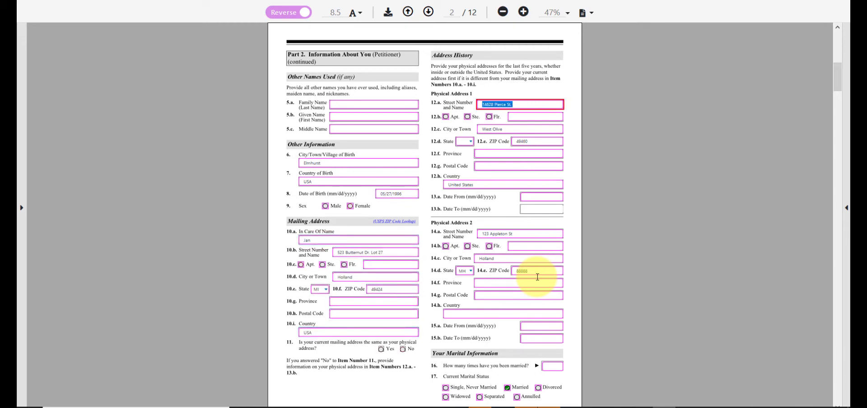
{"action": "key", "text": "Tab"}
{"action": "key", "text": "Tab"}
{"action": "key", "text": "Tab"}
{"action": "key", "text": "Tab"}
{"action": "key", "text": "Tab"}
{"action": "key", "text": "Tab"}
{"action": "key", "text": "Tab"}
{"action": "key", "text": "Tab"}
{"action": "key", "text": "Tab"}
{"action": "key", "text": "Tab"}
{"action": "key", "text": "Tab"}
{"action": "key", "text": "Tab"}
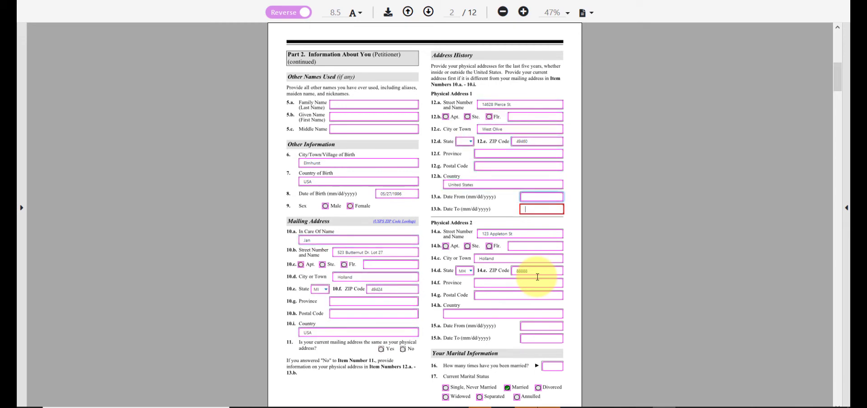
{"action": "key", "text": "Tab"}
{"action": "key", "text": "Tab"}
{"action": "key", "text": "Tab"}
{"action": "key", "text": "Tab"}
{"action": "key", "text": "Tab"}
{"action": "key", "text": "Tab"}
{"action": "key", "text": "Tab"}
{"action": "key", "text": "Tab"}
{"action": "key", "text": "Tab"}
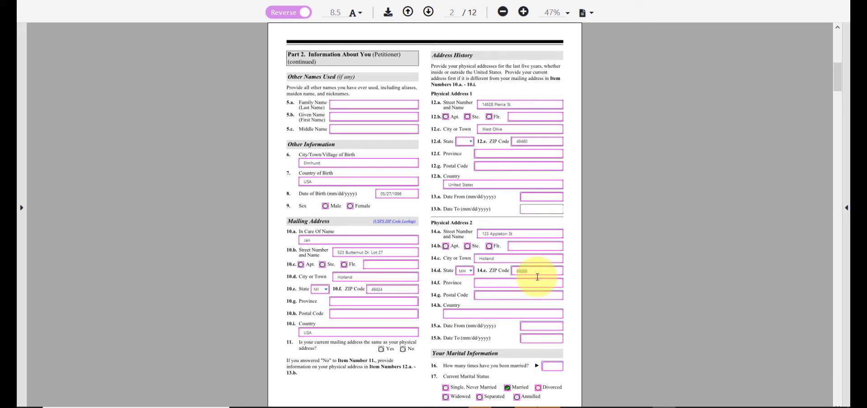
{"action": "key", "text": "Tab"}
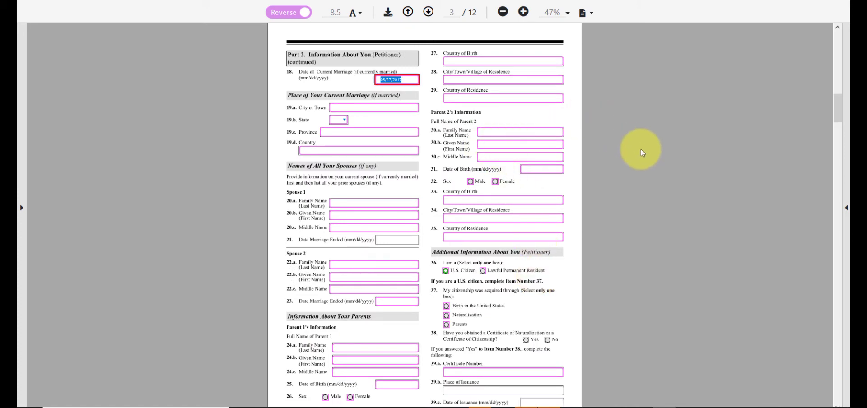
Display the form with Fit to Width Scrolling and go to the beneficiary's information in Part 4
{"action": "scroll", "coordinate": [641, 149], "scroll_direction": "up", "scroll_amount": 3}
{"action": "scroll", "coordinate": [641, 149], "scroll_direction": "down", "scroll_amount": 2}
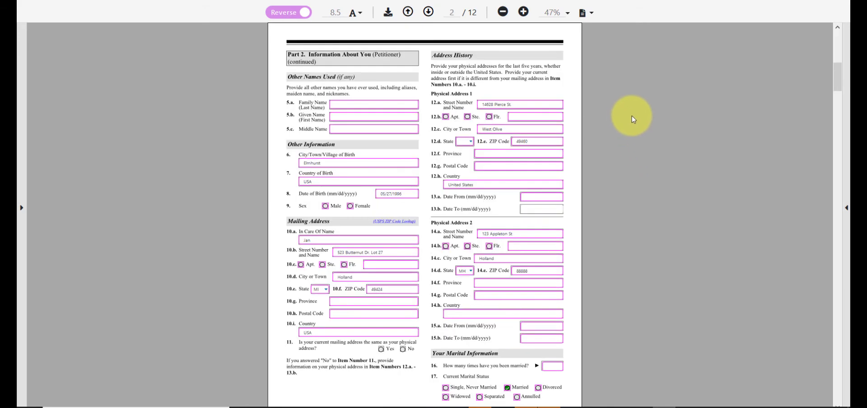
{"action": "scroll", "coordinate": [632, 120], "scroll_direction": "down", "scroll_amount": 6}
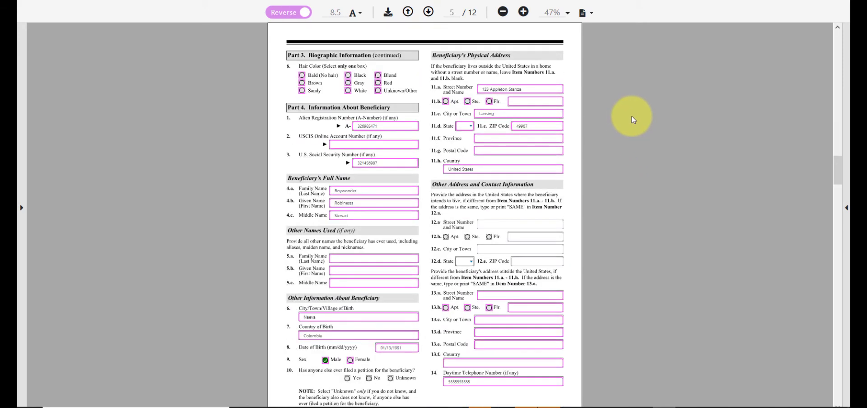
{"action": "scroll", "coordinate": [633, 119], "scroll_direction": "down", "scroll_amount": 4}
{"action": "scroll", "coordinate": [633, 119], "scroll_direction": "up", "scroll_amount": 4}
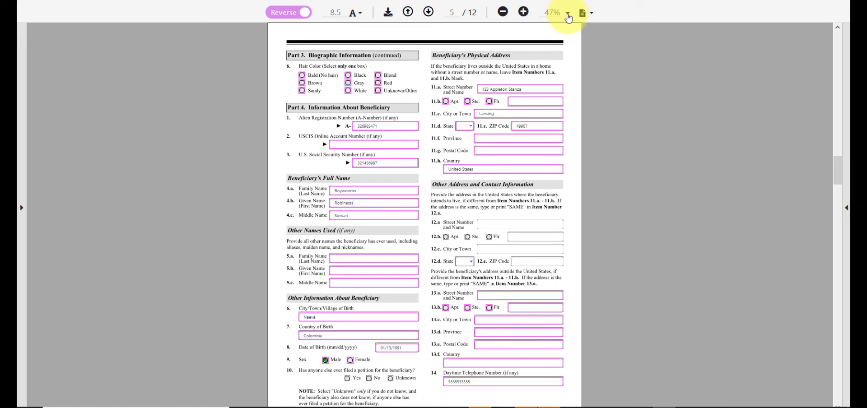
{"action": "left_click", "coordinate": [592, 14]}
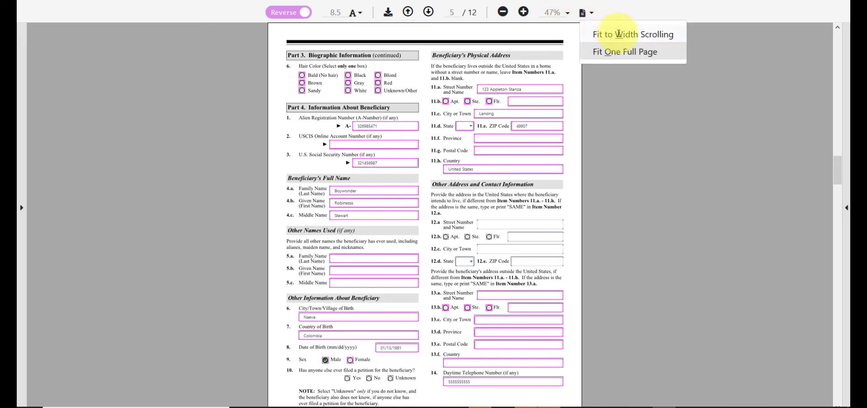
{"action": "left_click", "coordinate": [635, 34]}
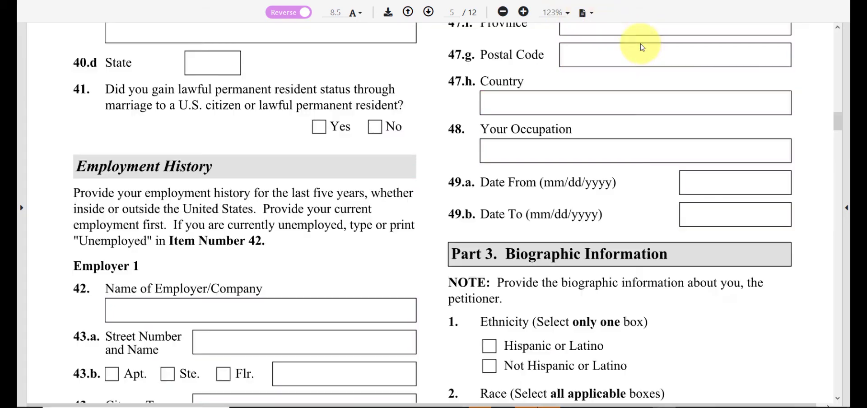
{"action": "scroll", "coordinate": [601, 214], "scroll_direction": "down", "scroll_amount": 15}
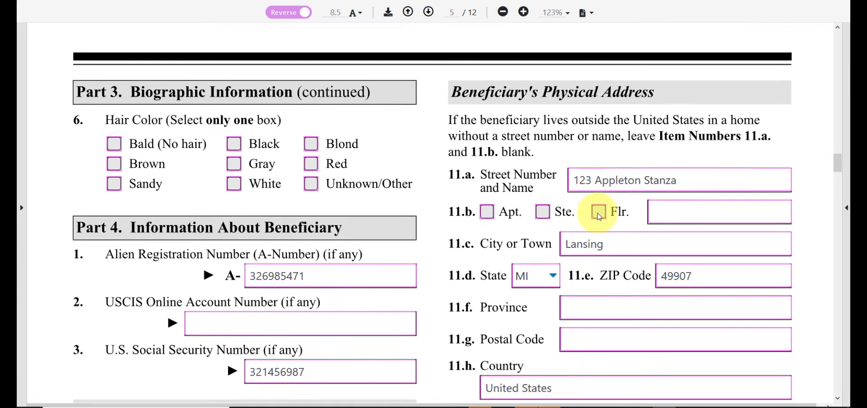
Look through the beneficiary's information in Part 4 up to the start of Part 5, ending at the beneficiary's employment information
{"action": "scroll", "coordinate": [598, 214], "scroll_direction": "down", "scroll_amount": 16}
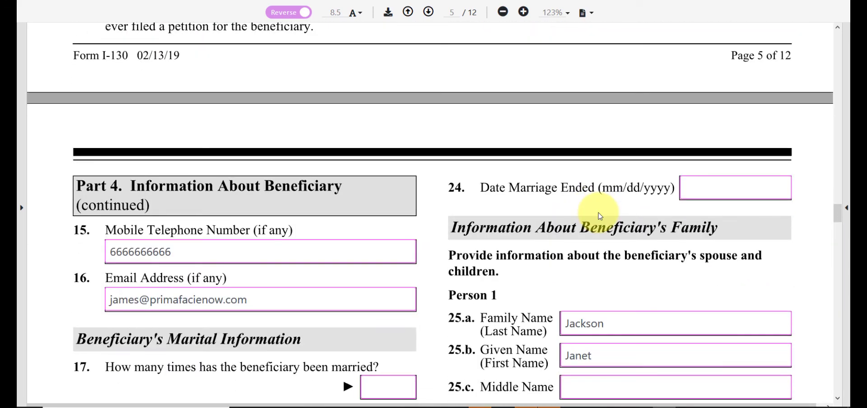
{"action": "scroll", "coordinate": [646, 307], "scroll_direction": "down", "scroll_amount": 1}
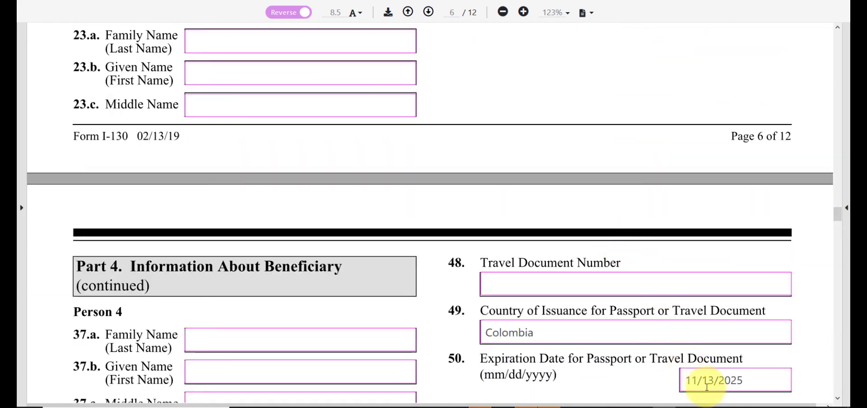
{"action": "scroll", "coordinate": [572, 246], "scroll_direction": "down", "scroll_amount": 10}
{"action": "scroll", "coordinate": [574, 245], "scroll_direction": "down", "scroll_amount": 16}
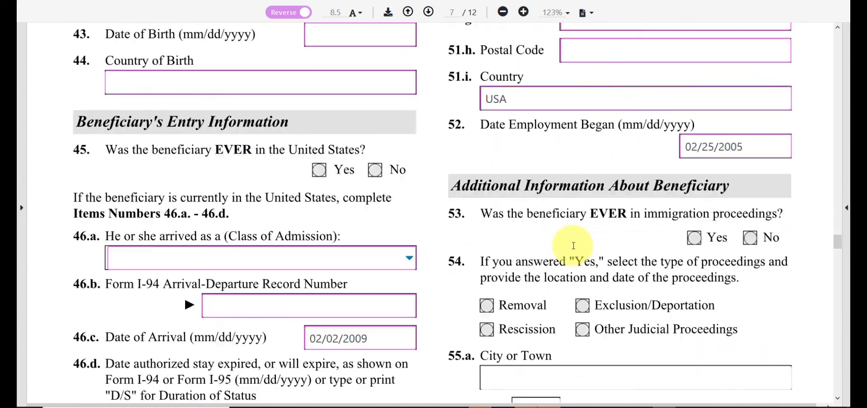
{"action": "scroll", "coordinate": [576, 246], "scroll_direction": "down", "scroll_amount": 1}
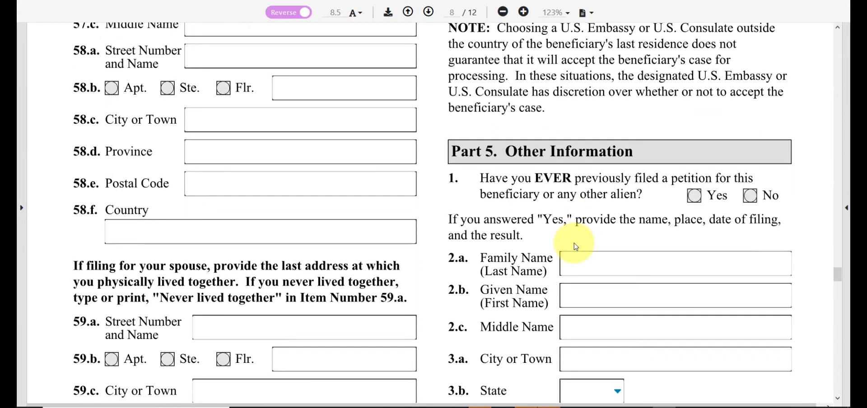
{"action": "scroll", "coordinate": [559, 171], "scroll_direction": "up", "scroll_amount": 15}
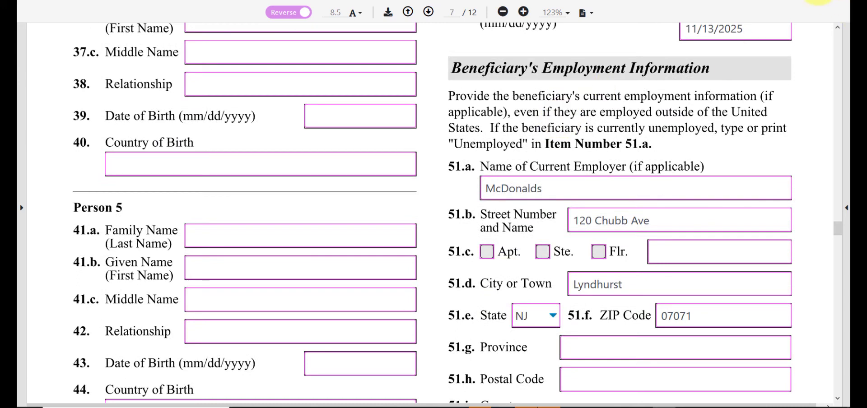
Display the form as Fit One Full Page and try font sizes 20, 10 and 6 for the field text
{"action": "left_click", "coordinate": [586, 13]}
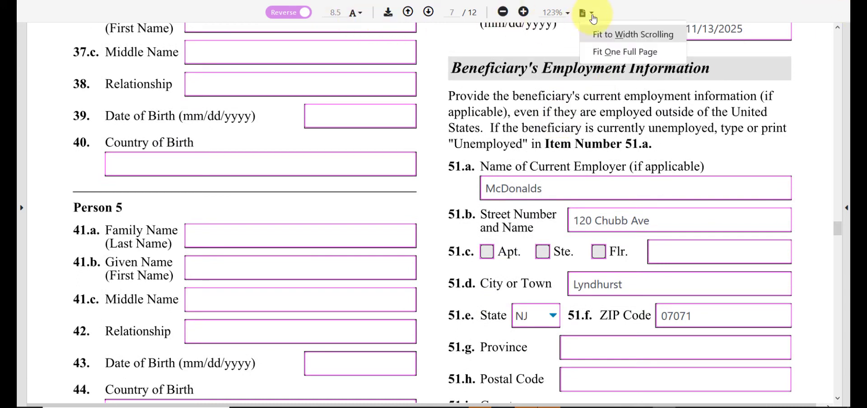
{"action": "left_click", "coordinate": [613, 51]}
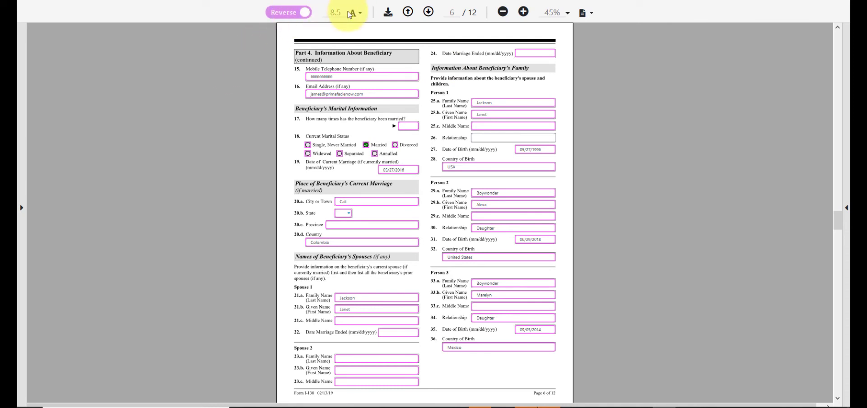
{"action": "left_click", "coordinate": [357, 15]}
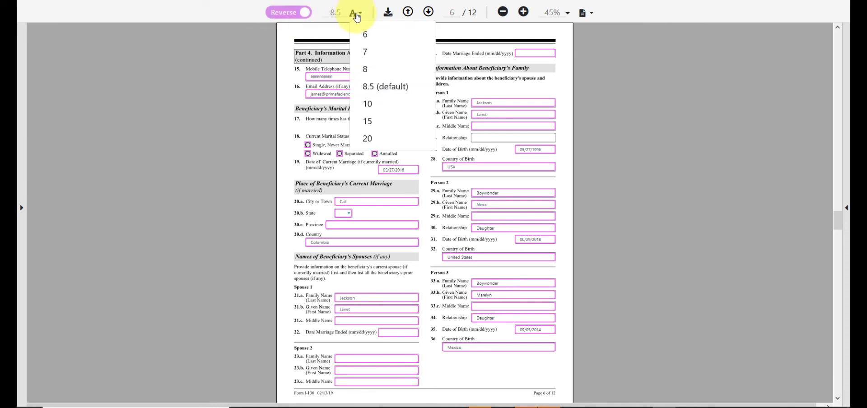
{"action": "left_click", "coordinate": [370, 142]}
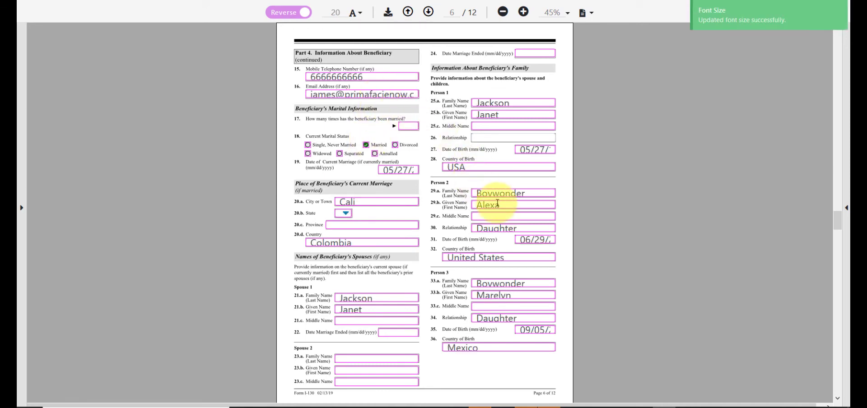
{"action": "left_click", "coordinate": [355, 14]}
{"action": "left_click", "coordinate": [375, 111]}
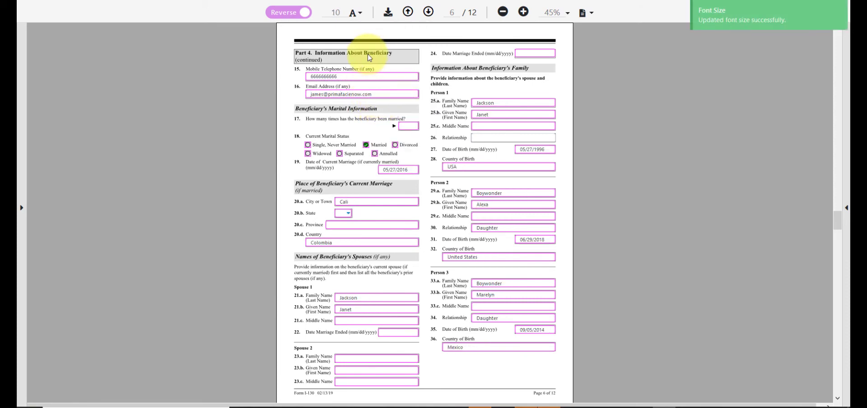
{"action": "left_click", "coordinate": [357, 15]}
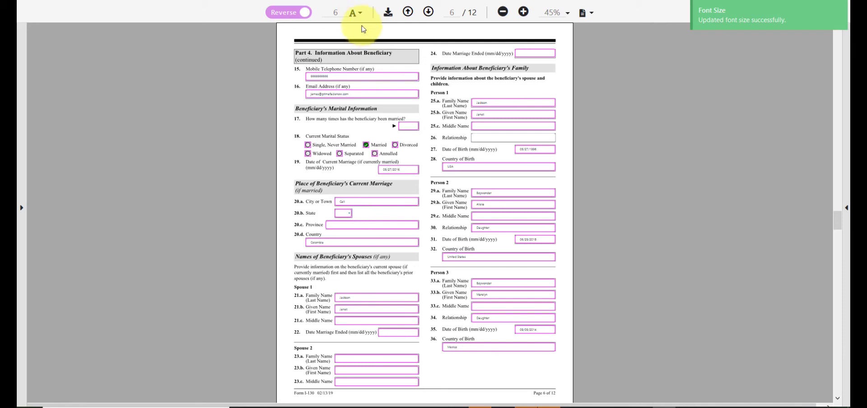
Return the form to Fit to Width Scrolling and set the field font size to the default 8.5
{"action": "left_click", "coordinate": [587, 11]}
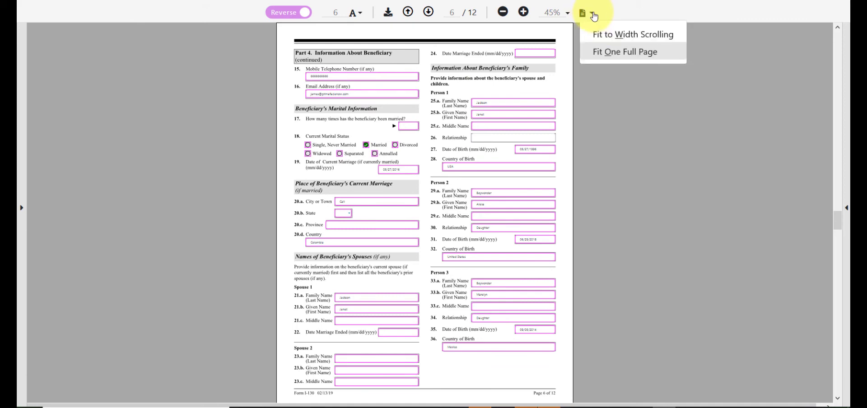
{"action": "left_click", "coordinate": [612, 33]}
{"action": "scroll", "coordinate": [612, 33], "scroll_direction": "down", "scroll_amount": 1}
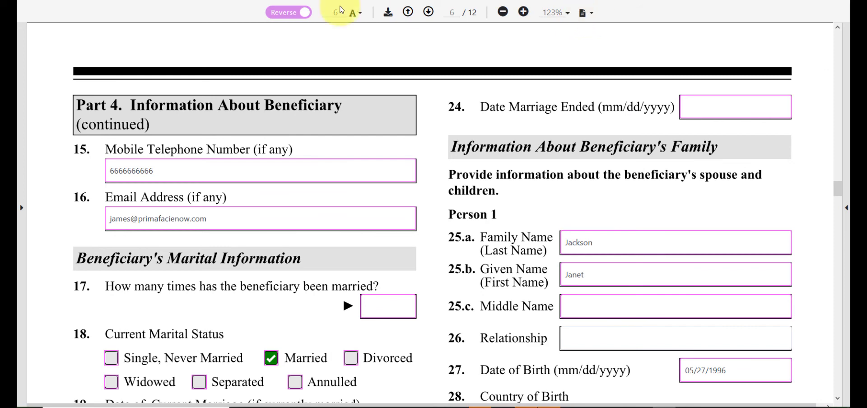
{"action": "left_click", "coordinate": [359, 14]}
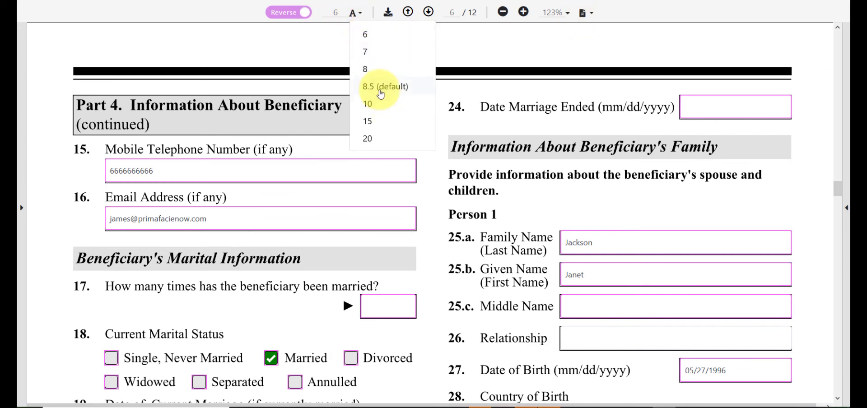
{"action": "left_click", "coordinate": [380, 89]}
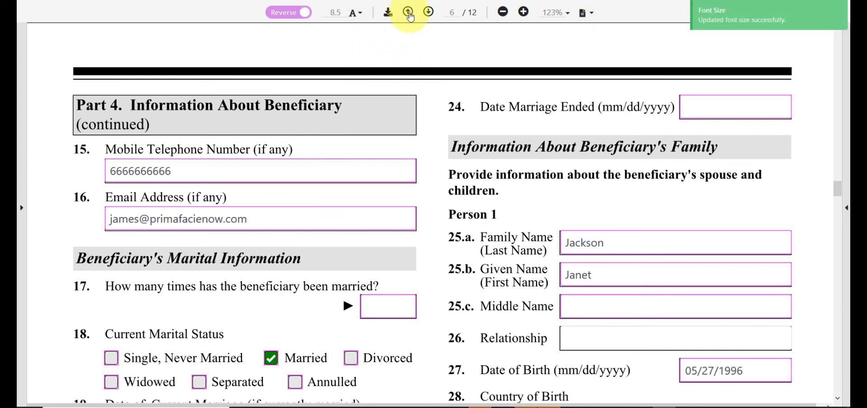
Advance page by page from page 6 of the form to page 10
{"action": "left_click", "coordinate": [429, 12]}
{"action": "left_click", "coordinate": [428, 12]}
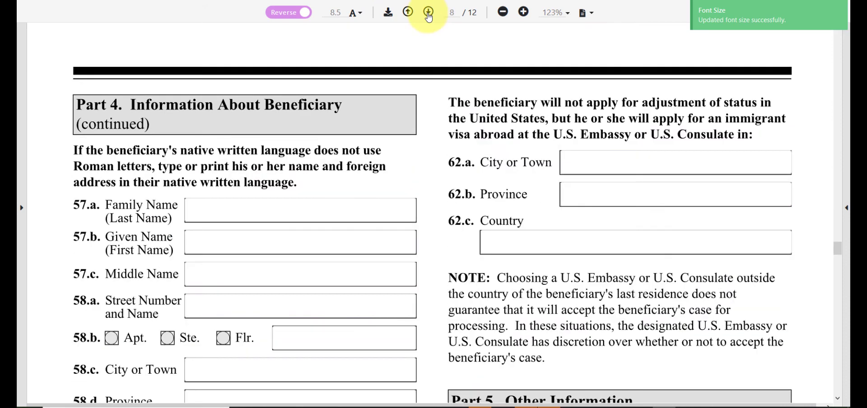
{"action": "left_click", "coordinate": [428, 12]}
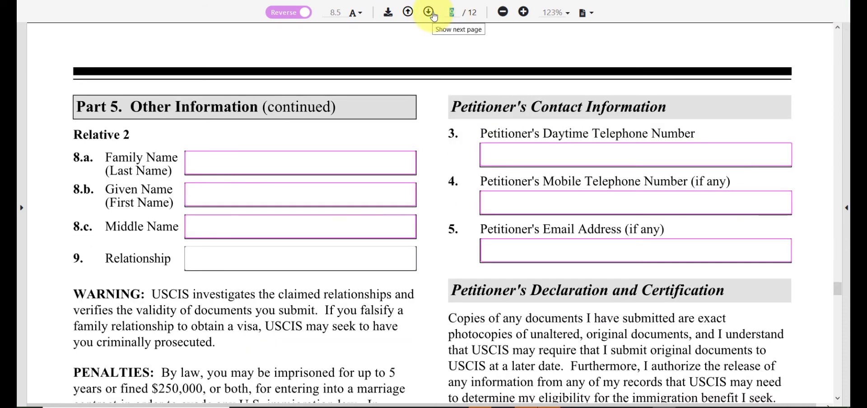
{"action": "left_click", "coordinate": [429, 13]}
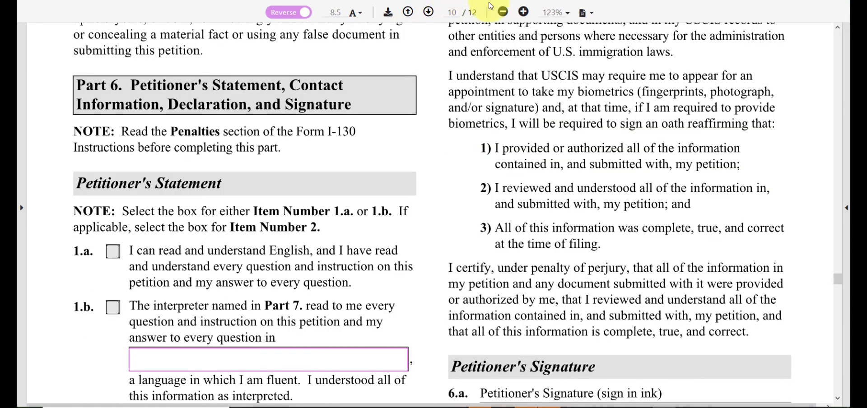
Zoom the form out to 43% and back in to 53%
{"action": "left_click", "coordinate": [503, 12]}
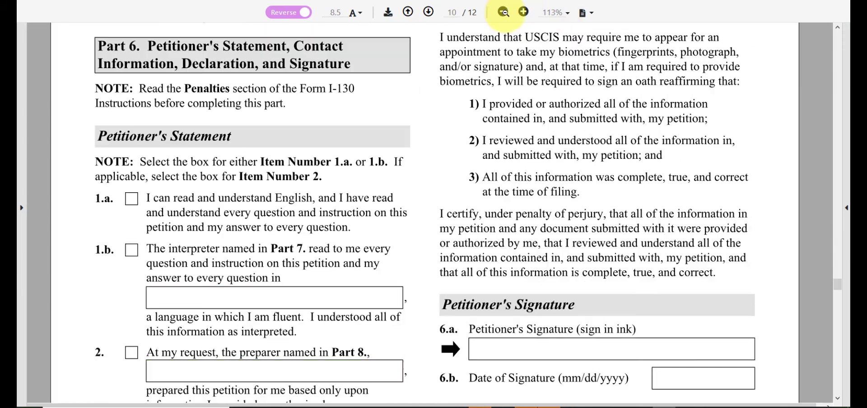
{"action": "left_click", "coordinate": [503, 12]}
{"action": "left_click", "coordinate": [504, 12]}
{"action": "left_click", "coordinate": [503, 12]}
{"action": "left_click", "coordinate": [503, 12]}
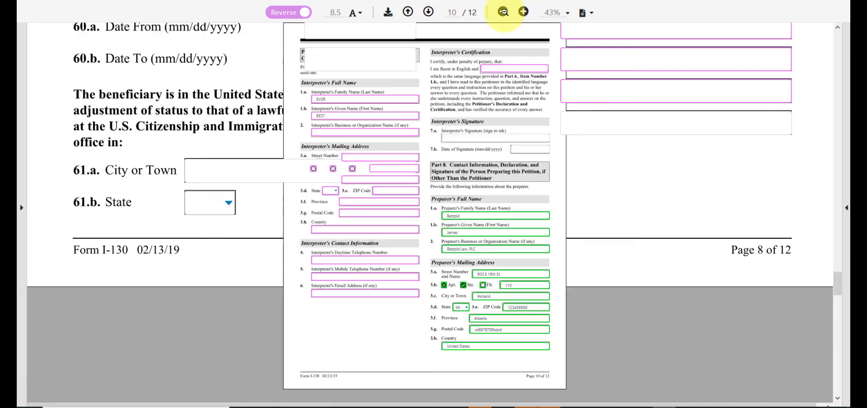
{"action": "left_click", "coordinate": [524, 11]}
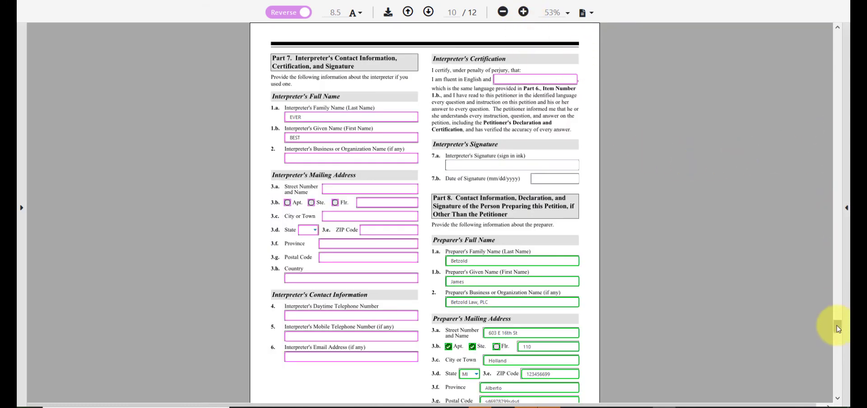
Show page 9 as Fit One Full Page, and return the form to Fit to Width Scrolling
{"action": "left_click_drag", "start_coordinate": [839, 331], "coordinate": [839, 324]}
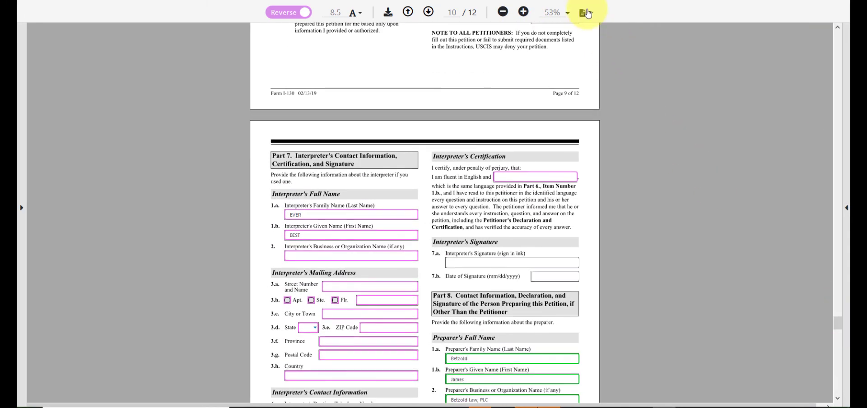
{"action": "left_click", "coordinate": [586, 12]}
{"action": "left_click", "coordinate": [617, 52]}
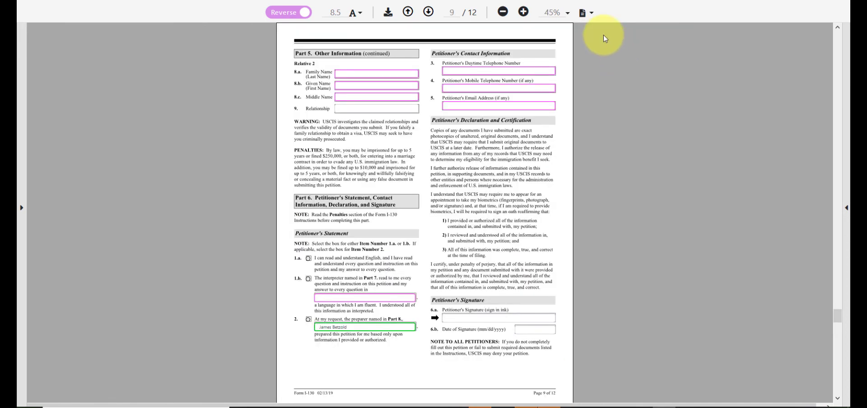
{"action": "left_click", "coordinate": [589, 17]}
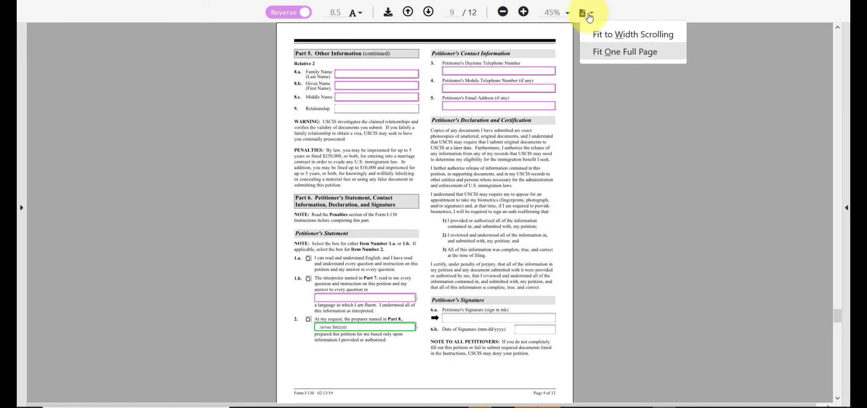
{"action": "left_click", "coordinate": [611, 35]}
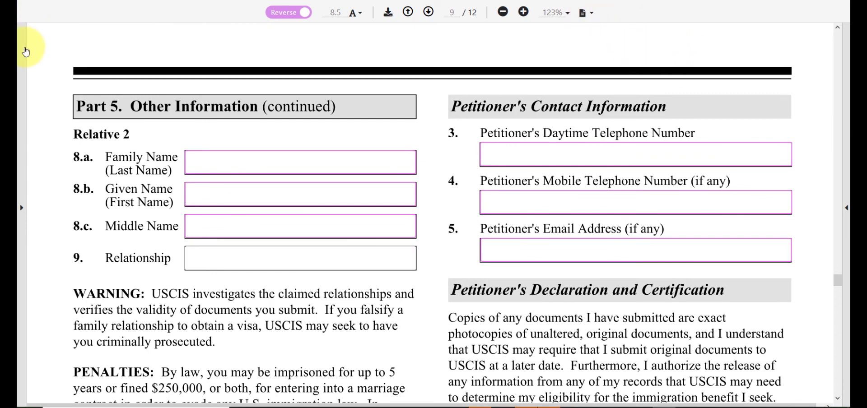
Open the page thumbnails and use them to jump to page 8 of the form
{"action": "left_click", "coordinate": [23, 52]}
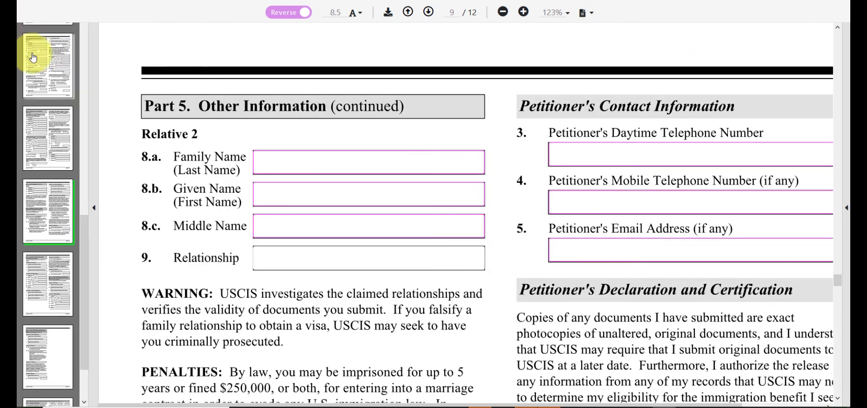
{"action": "left_click_drag", "start_coordinate": [84, 268], "coordinate": [72, 256]}
{"action": "left_click", "coordinate": [42, 112]}
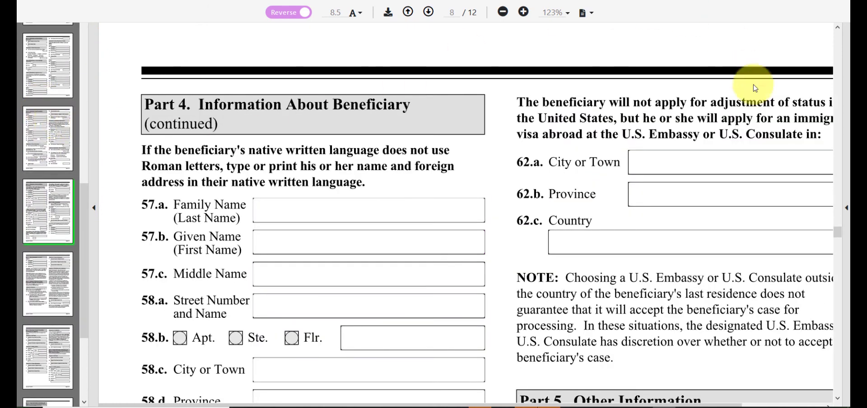
Show the sharing tools in place of the page thumbnails and set the Client Permission to Edit
{"action": "left_click", "coordinate": [844, 108]}
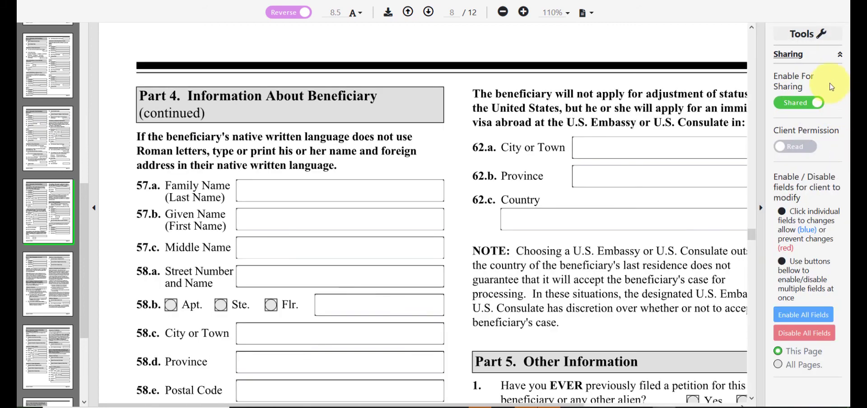
{"action": "left_click", "coordinate": [94, 207]}
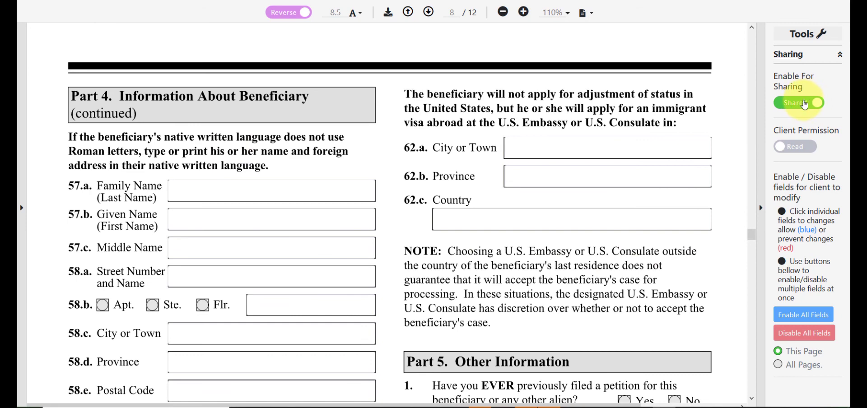
{"action": "left_click", "coordinate": [794, 149]}
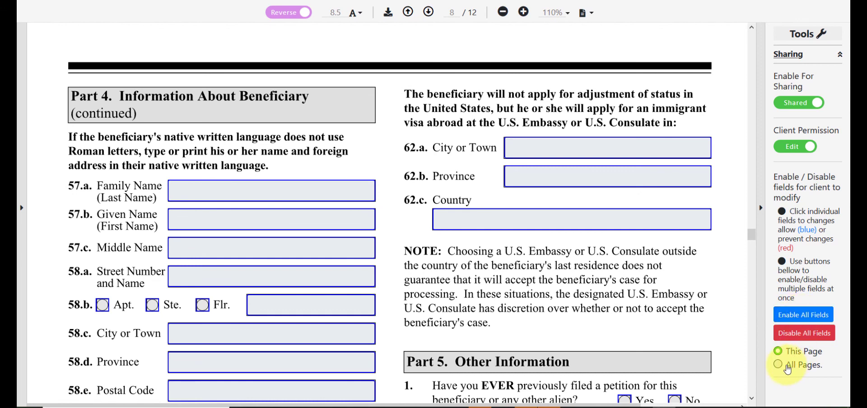
Disable client changes to all fields on all pages, set the Client Permission back to Read, and close the sharing tools
{"action": "left_click", "coordinate": [795, 364]}
{"action": "left_click", "coordinate": [811, 335]}
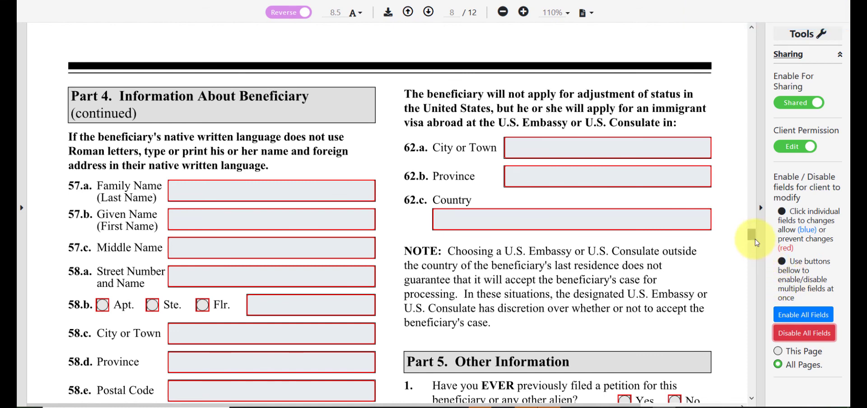
{"action": "left_click", "coordinate": [796, 146]}
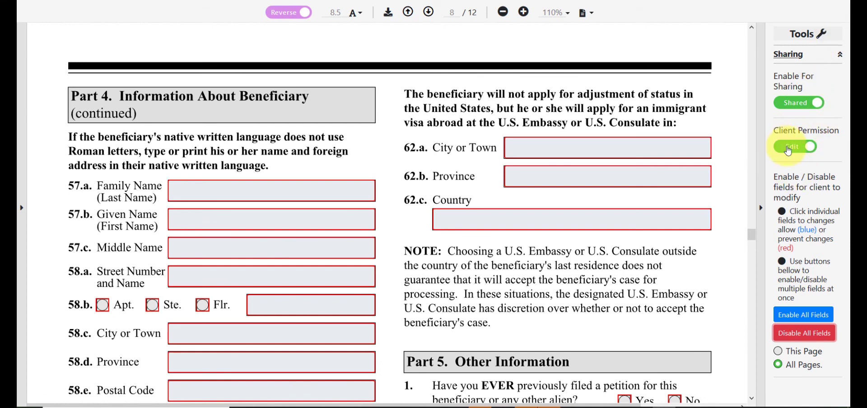
{"action": "left_click", "coordinate": [762, 145]}
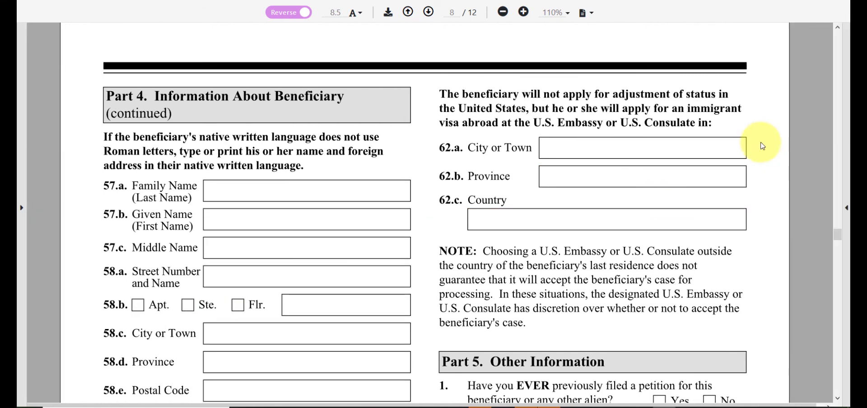